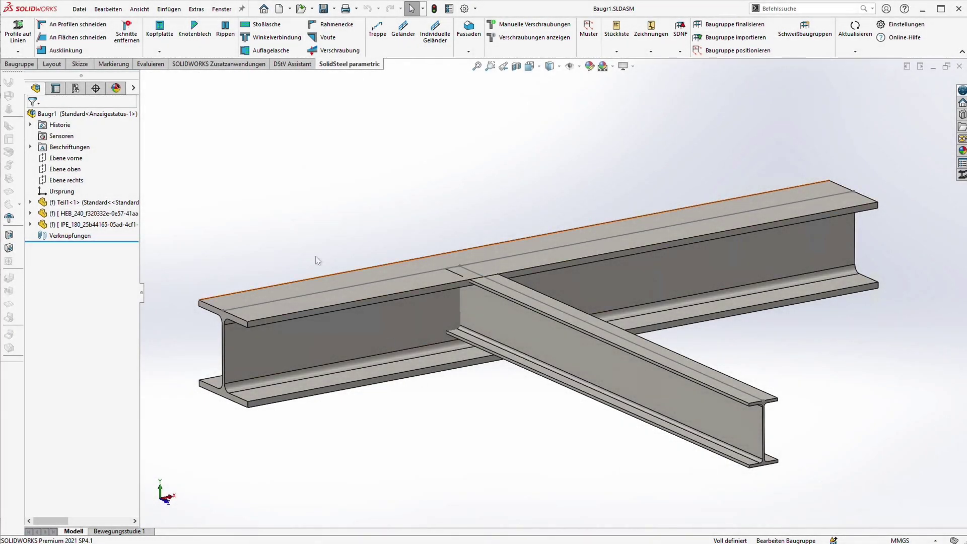
Start a double head plate between the IPE beam and the HEB top face using preset IH1E 180x16
left_click(160, 30)
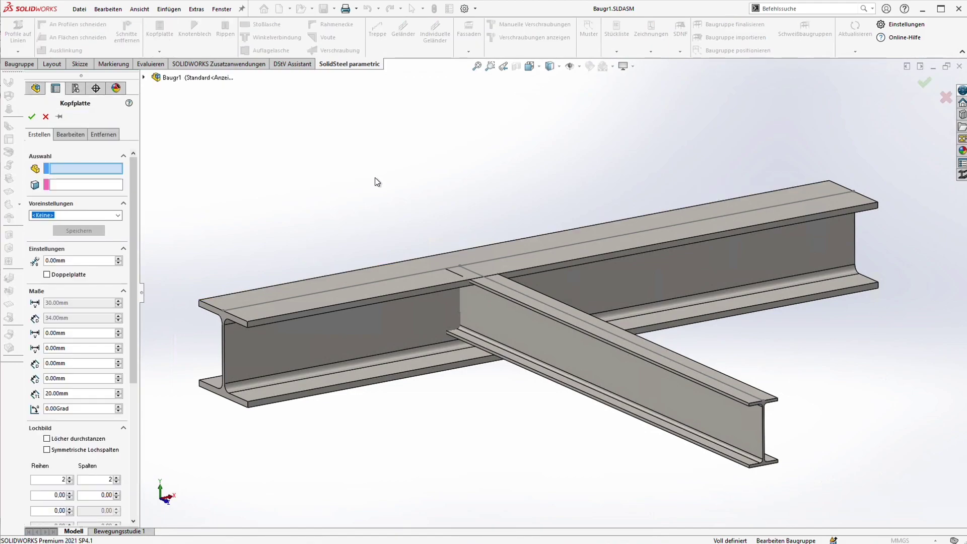
left_click(490, 310)
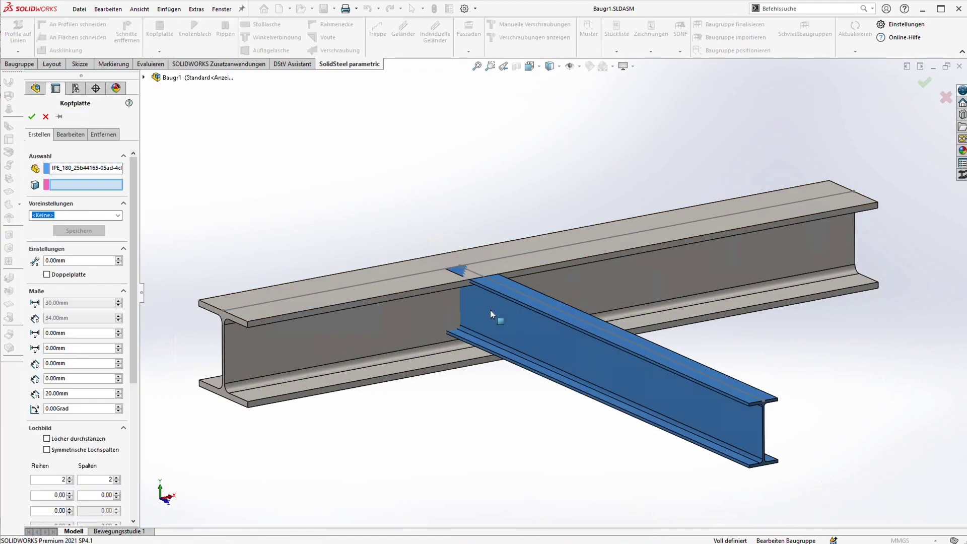
left_click(461, 284)
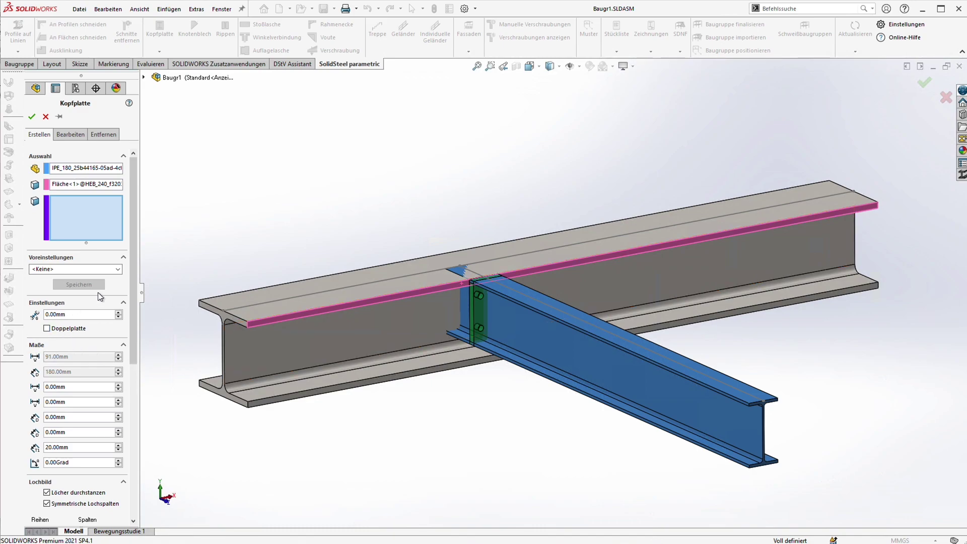
left_click(60, 334)
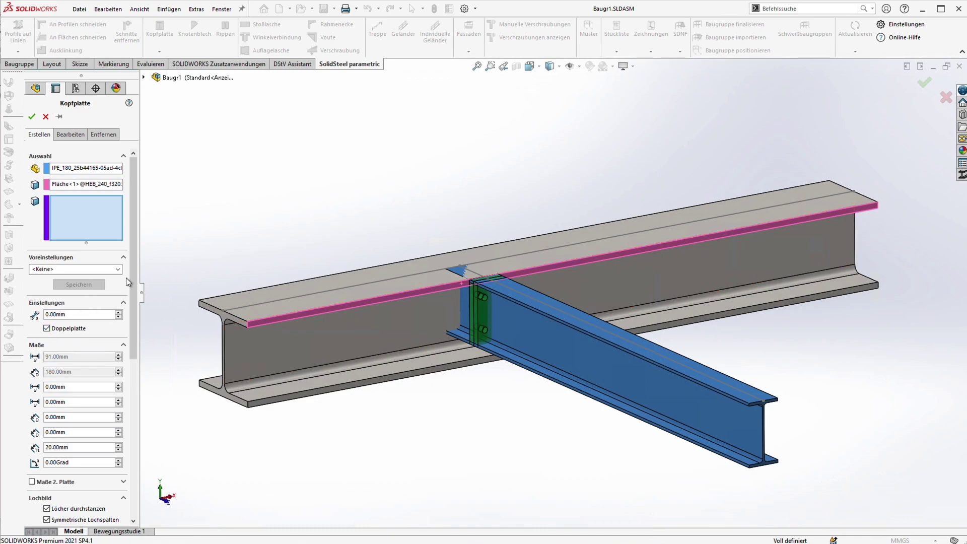
left_click(119, 270)
left_click(49, 292)
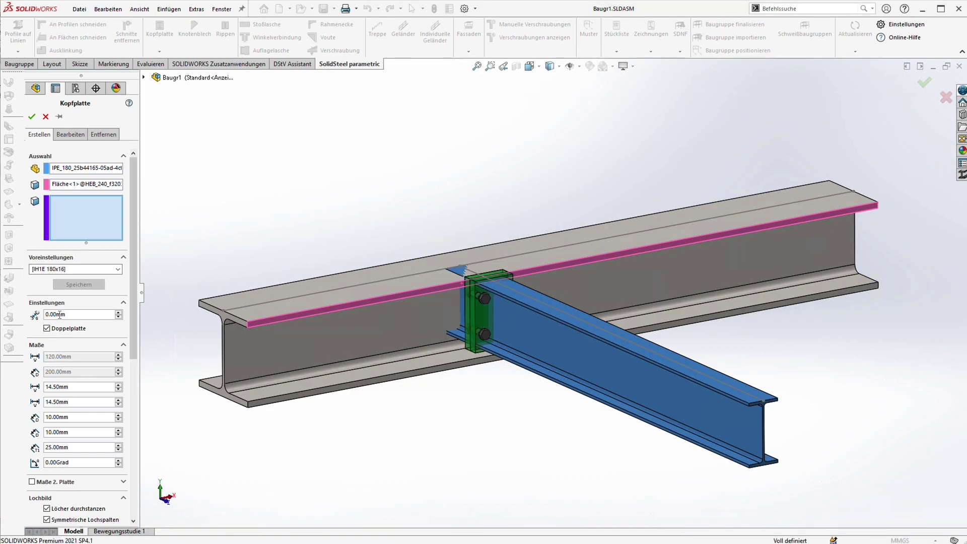
Set a plate dimension to 70 mm, lengthening the plate to 260 mm, and create the connection
double_click(55, 431)
type("70")
key("Return")
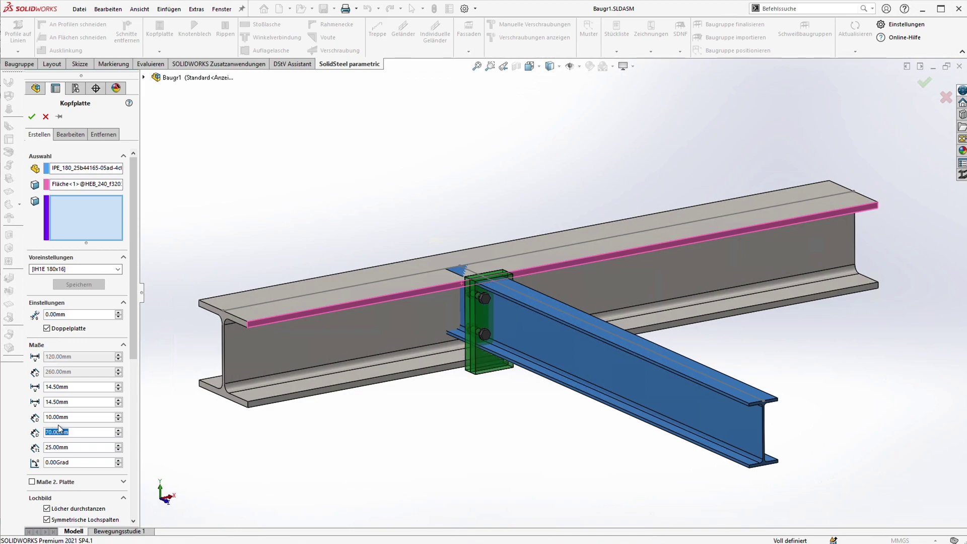
left_click(31, 118)
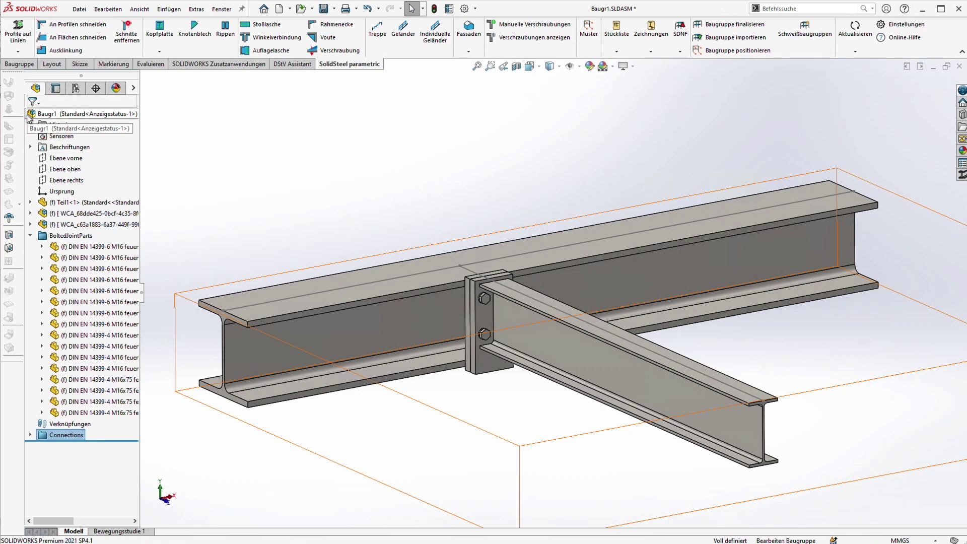
Close the assembly without saving and reopen Baugr1.SLDASM from the recent files
left_click(408, 159)
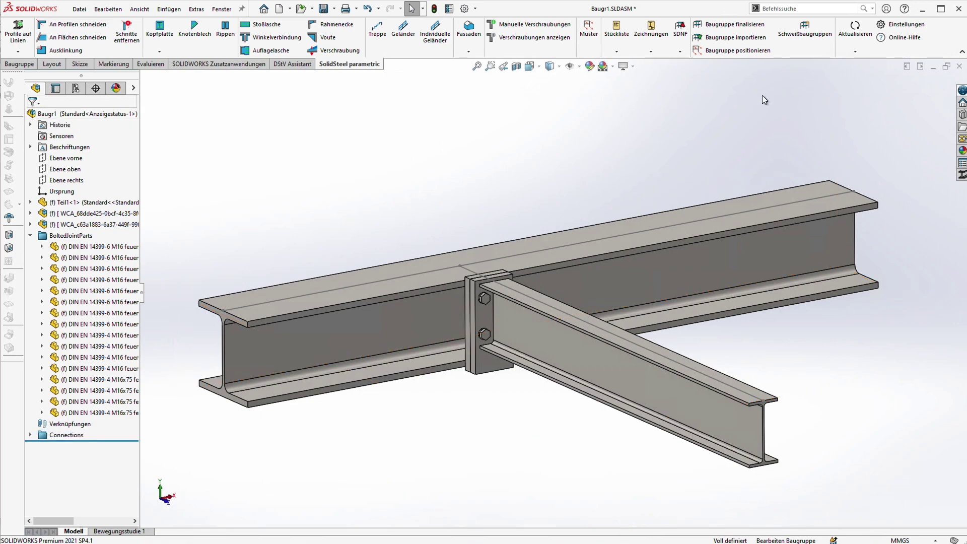
left_click(961, 66)
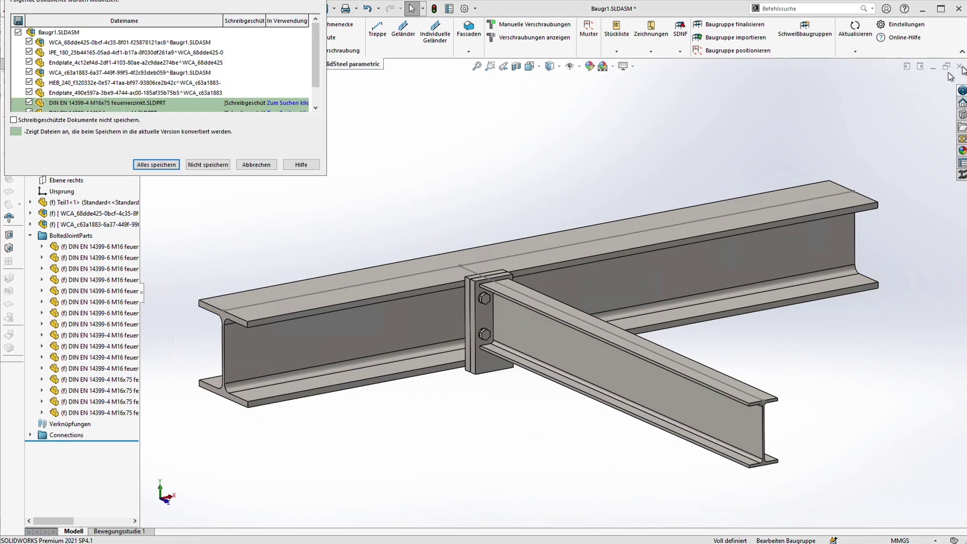
left_click(215, 164)
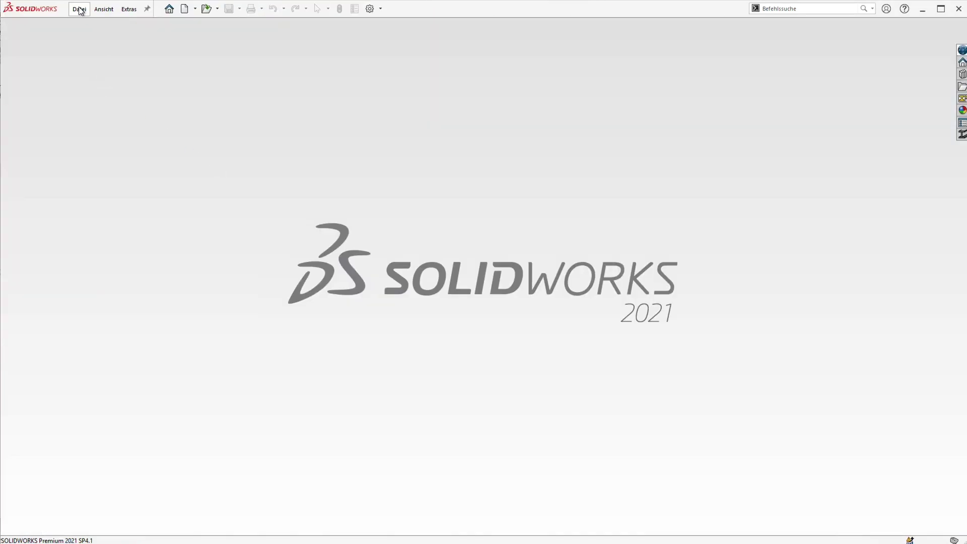
left_click(80, 10)
left_click(107, 61)
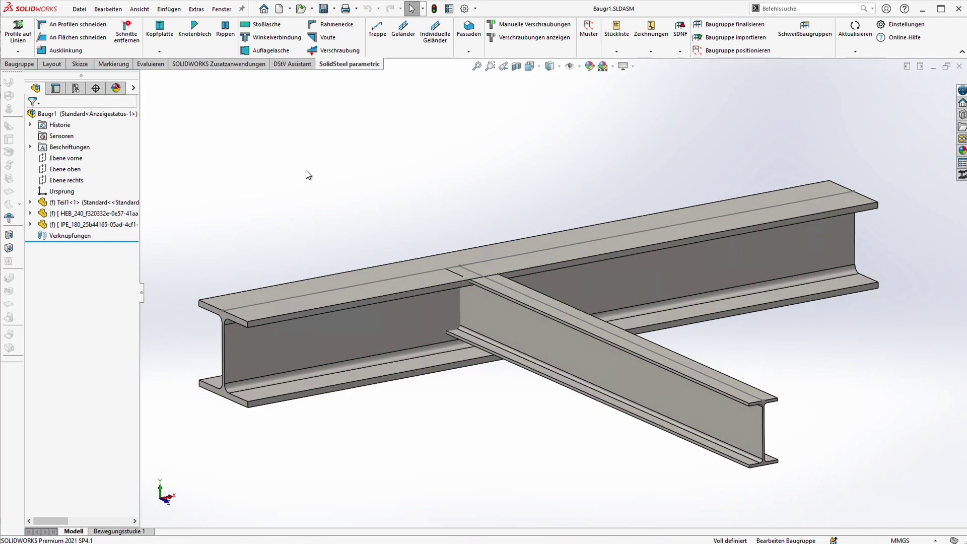
Notch the IPE beam around the HEB beam with side 1 values 135 mm, 45 mm and radius 10 mm
left_click(55, 50)
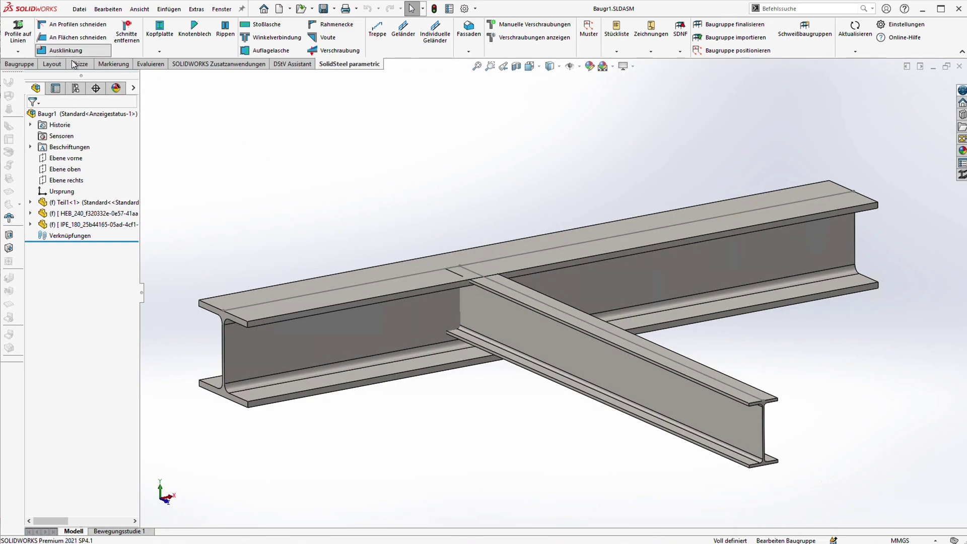
left_click(459, 310)
left_click(406, 308)
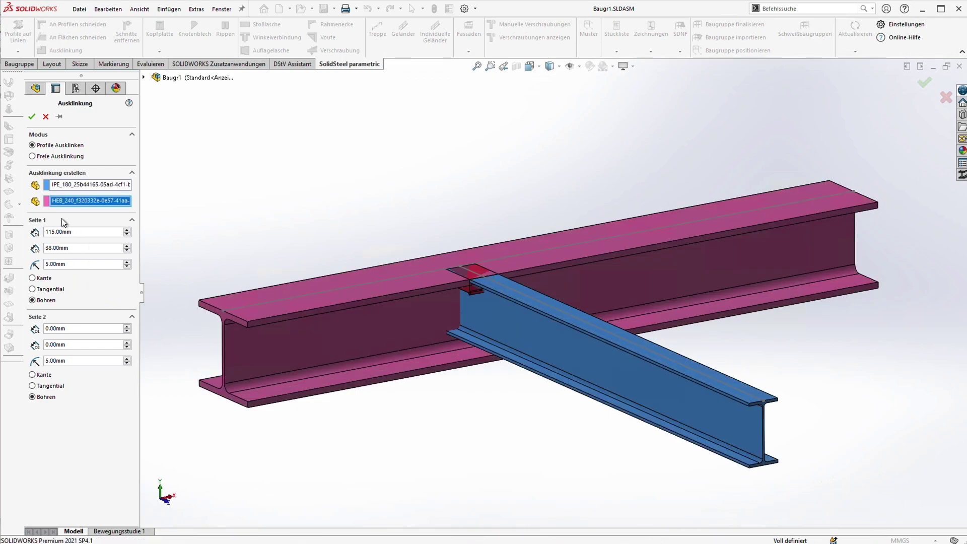
double_click(59, 231)
type("135")
key("Return")
double_click(55, 248)
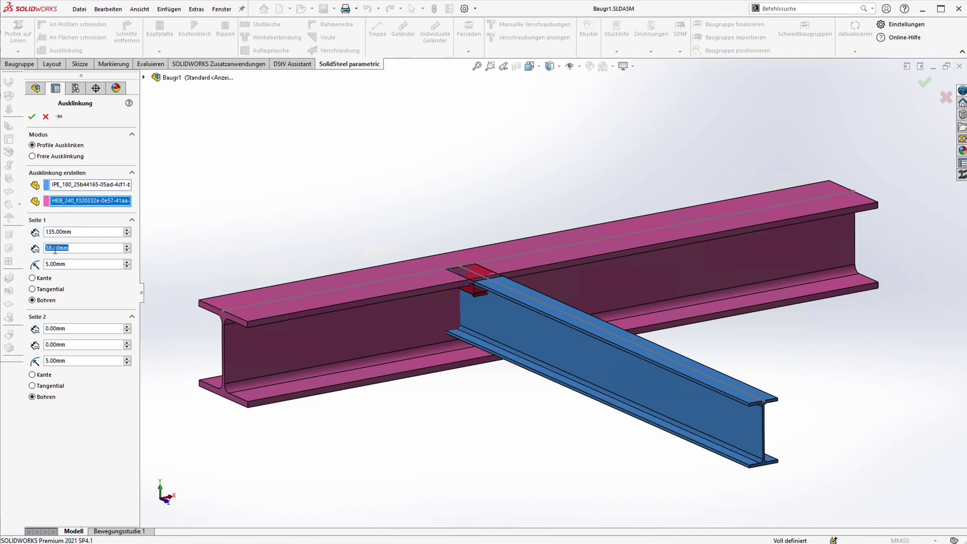
type("45")
key("Return")
double_click(58, 264)
type("10")
key("Return")
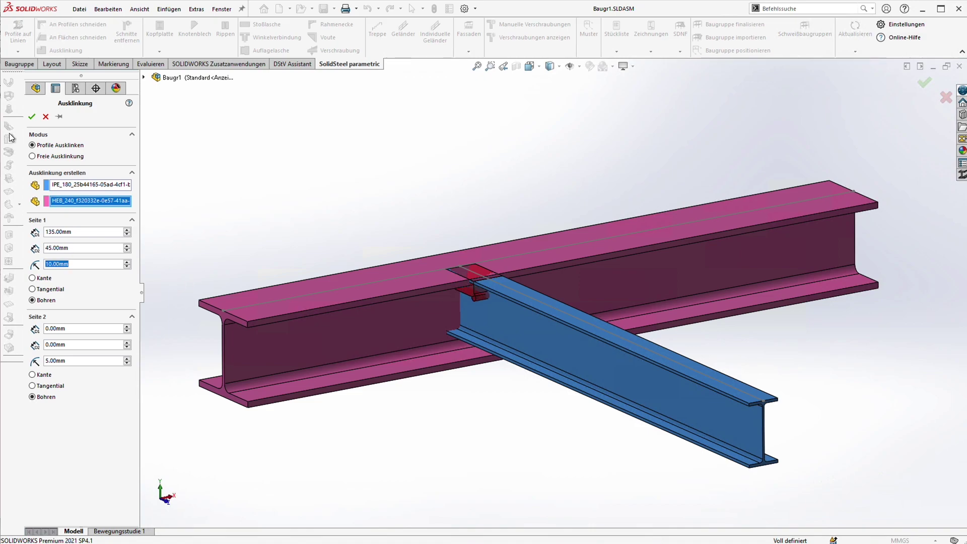
left_click(32, 117)
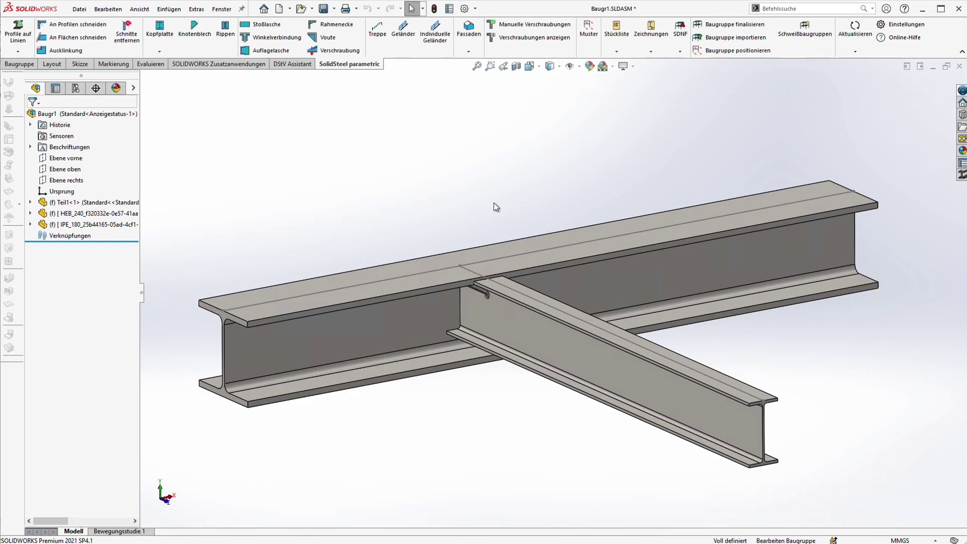
Create the first clip angle connection between the IPE and HEB webs with preset DE - IW - IW 2021
left_click(276, 42)
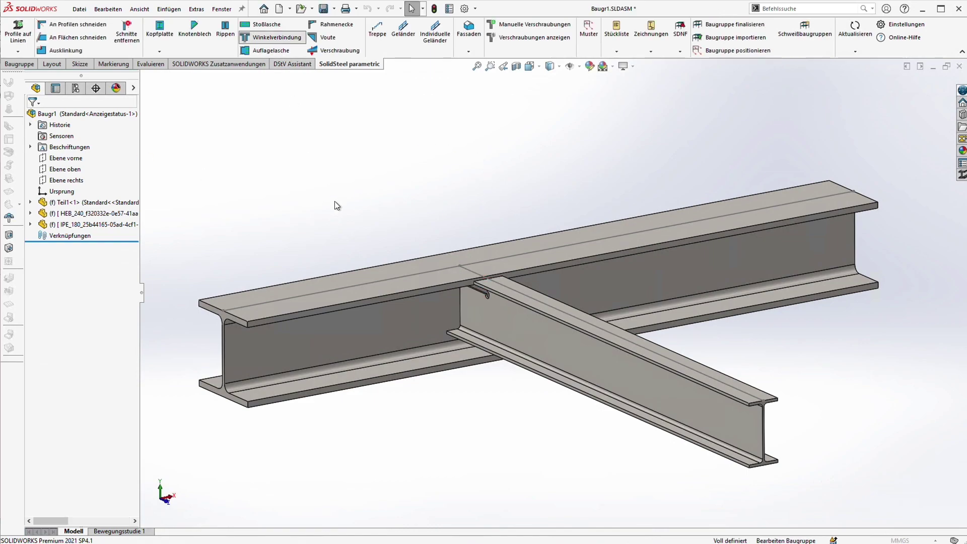
left_click(483, 324)
left_click(435, 312)
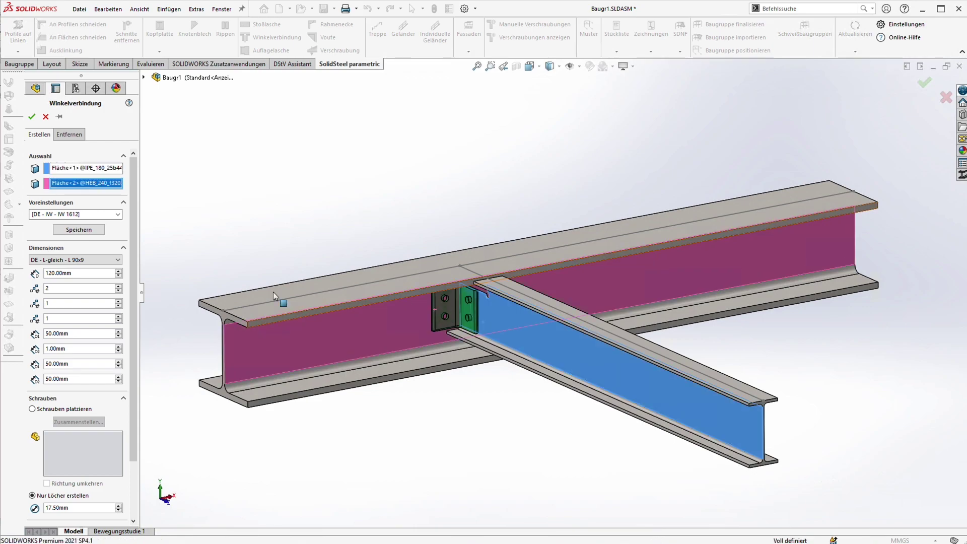
left_click(117, 214)
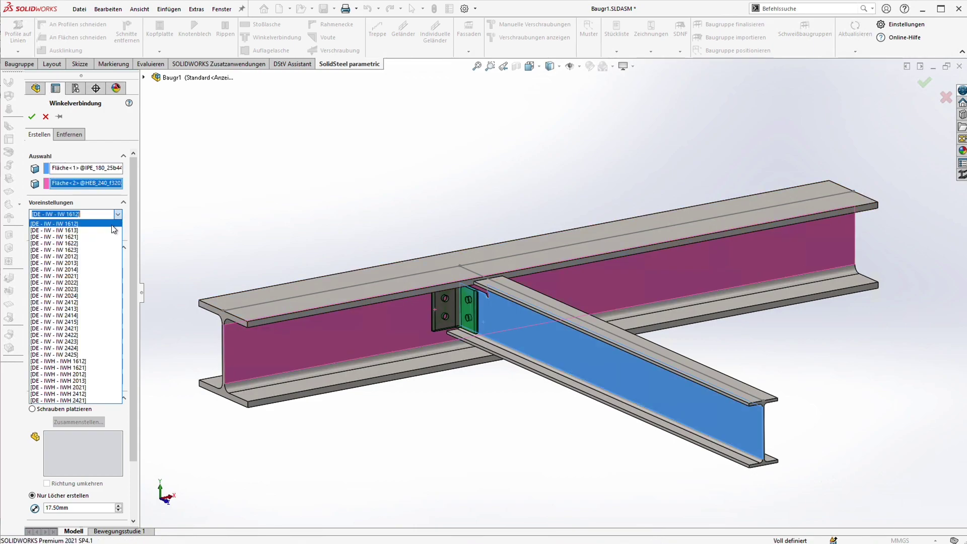
left_click(81, 275)
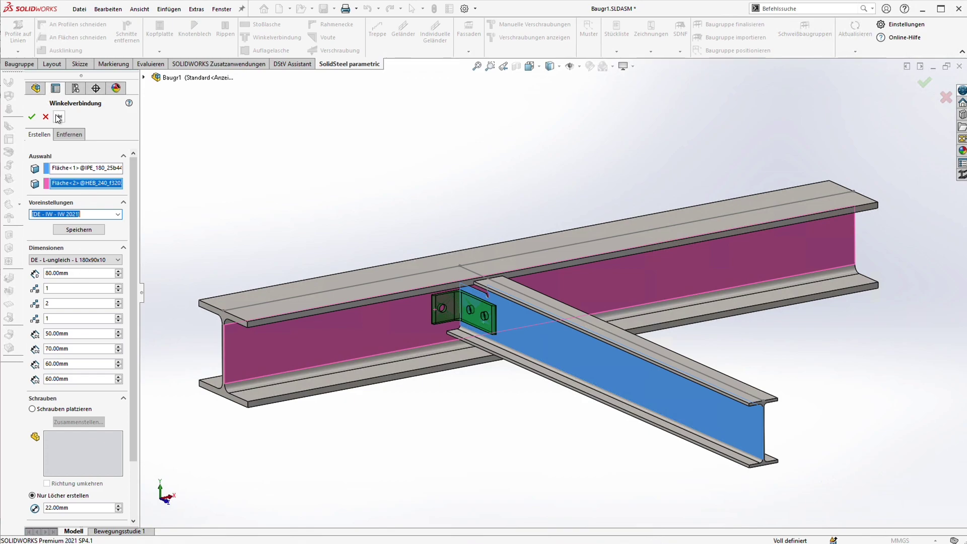
left_click(31, 116)
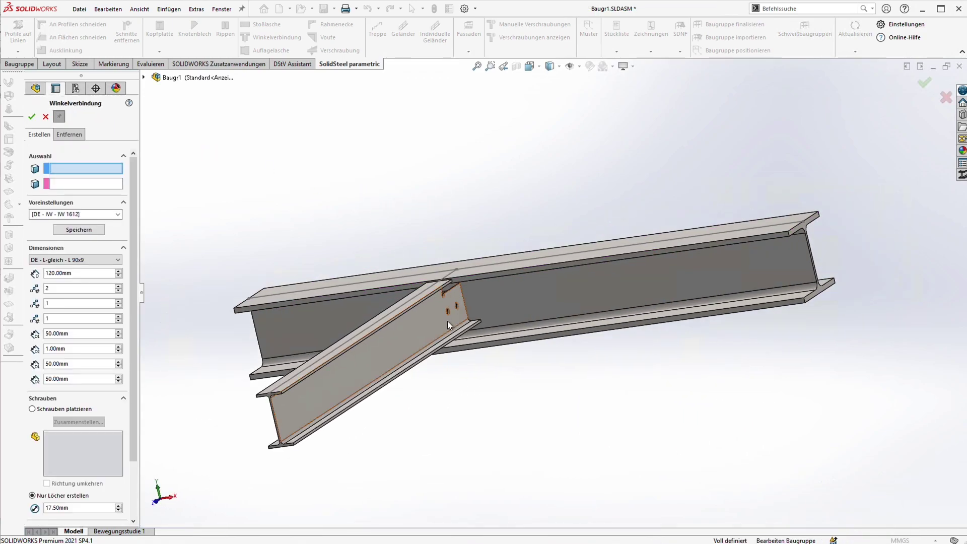
Create the second clip angle connection on the other side with the same DE - IW - IW 2021 preset
left_click(117, 214)
left_click(69, 276)
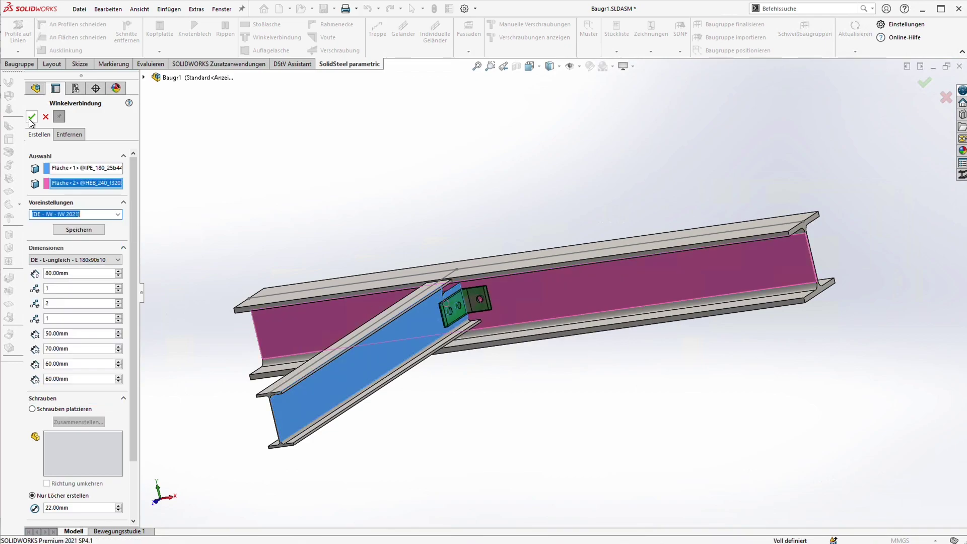
left_click(32, 116)
middle_click_drag(384, 204, 400, 192)
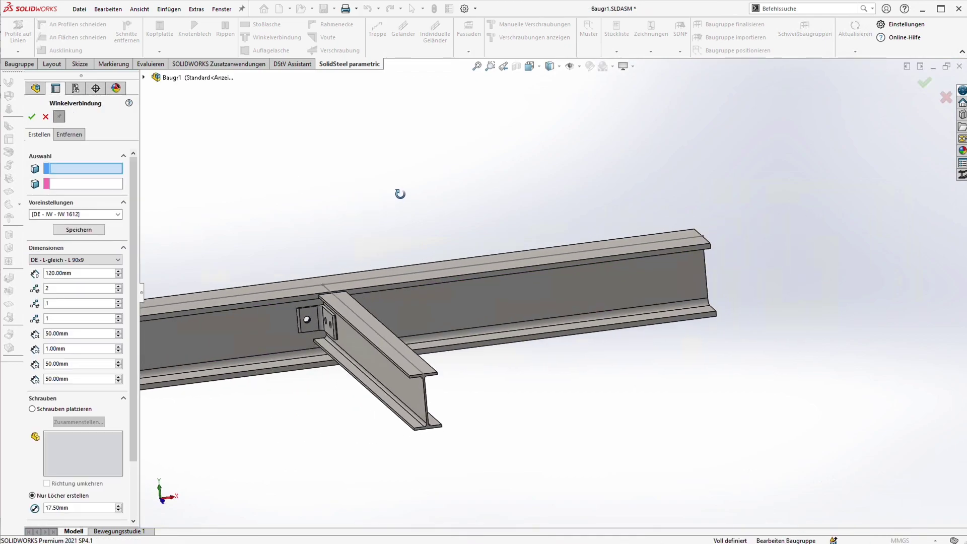
Close the clip angle command and add the two clip-angle hole edge pairs as manual bolt positions
left_click(46, 117)
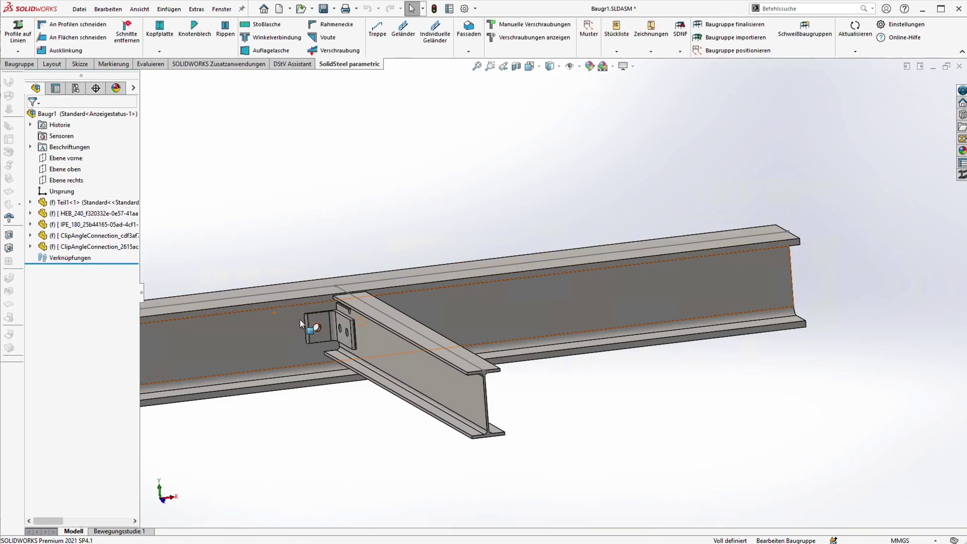
scroll(301, 320, "down", 5)
middle_click_drag(370, 323, 437, 346)
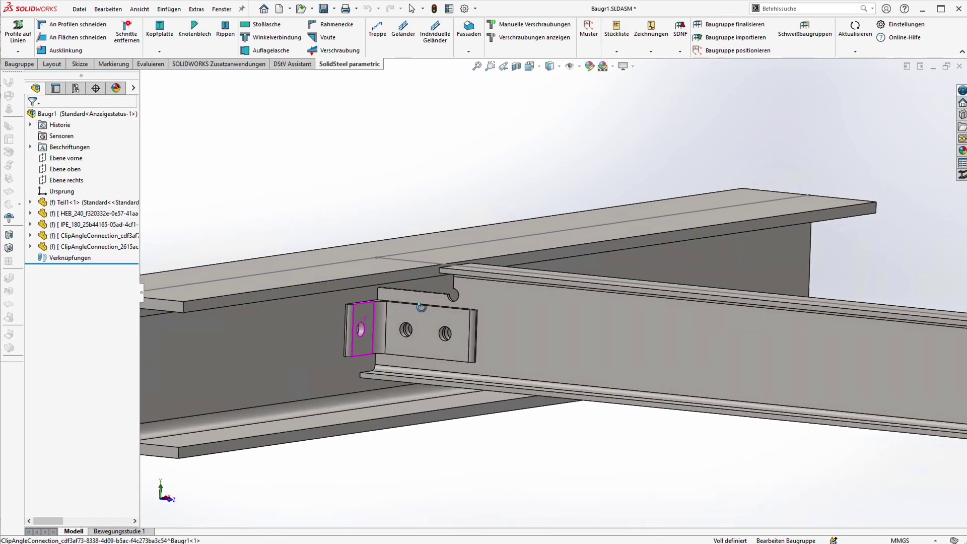
scroll(438, 346, "down", 3)
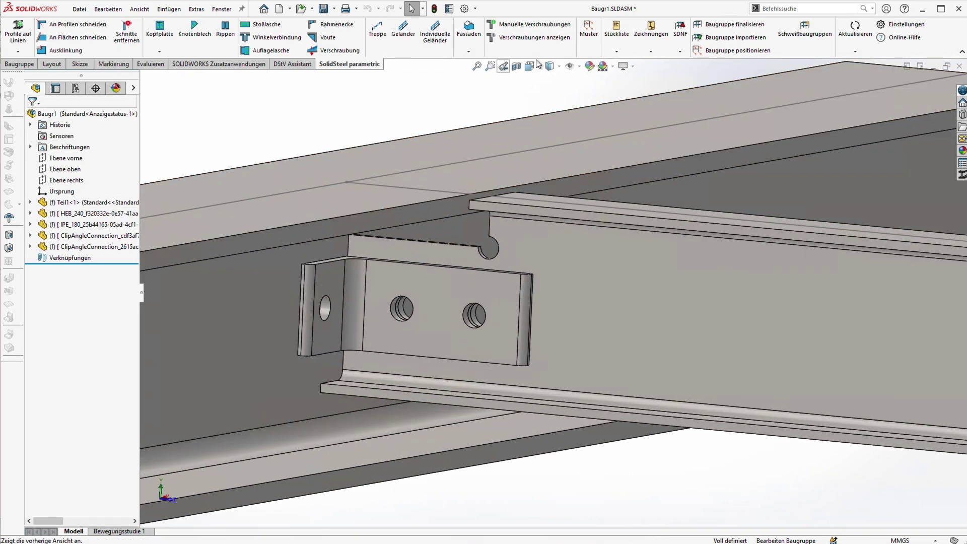
left_click(538, 27)
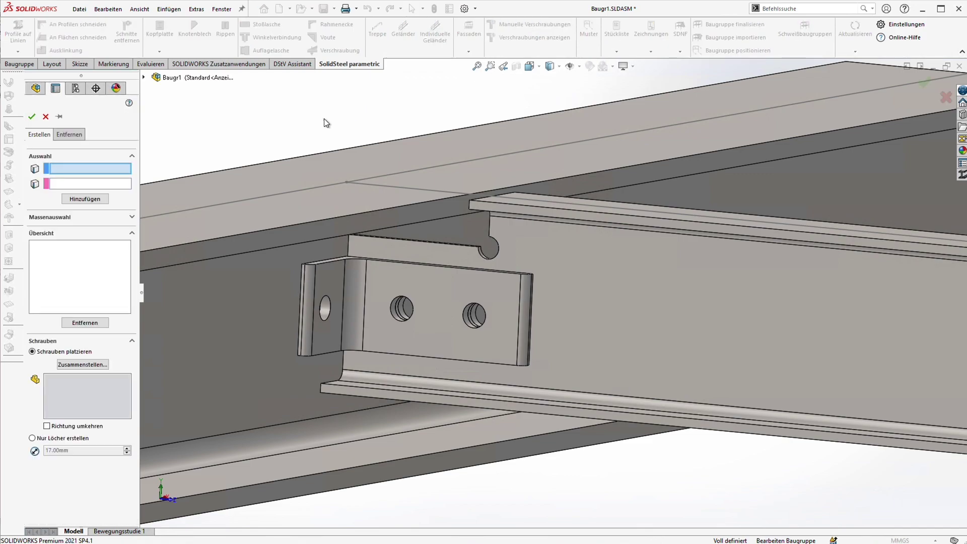
left_click(396, 317)
left_click(424, 300)
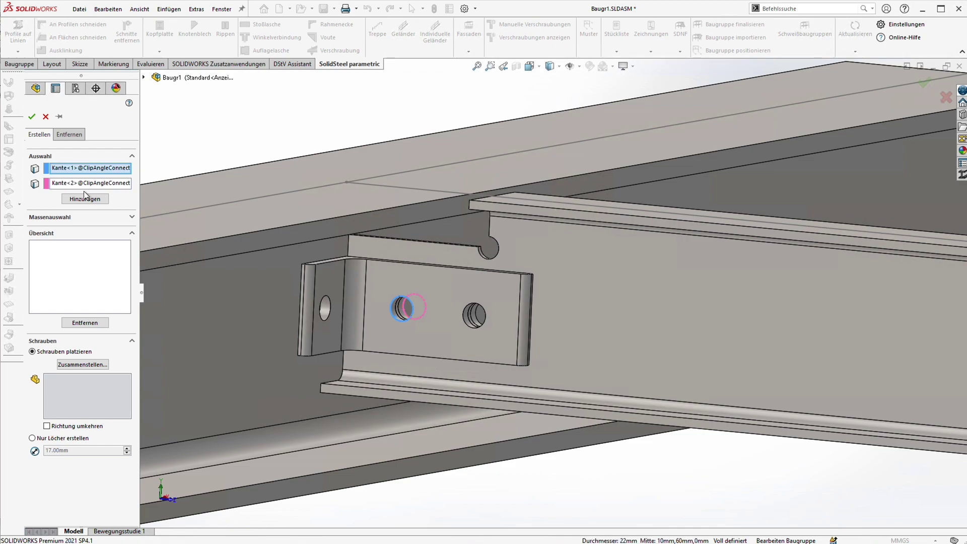
left_click(85, 198)
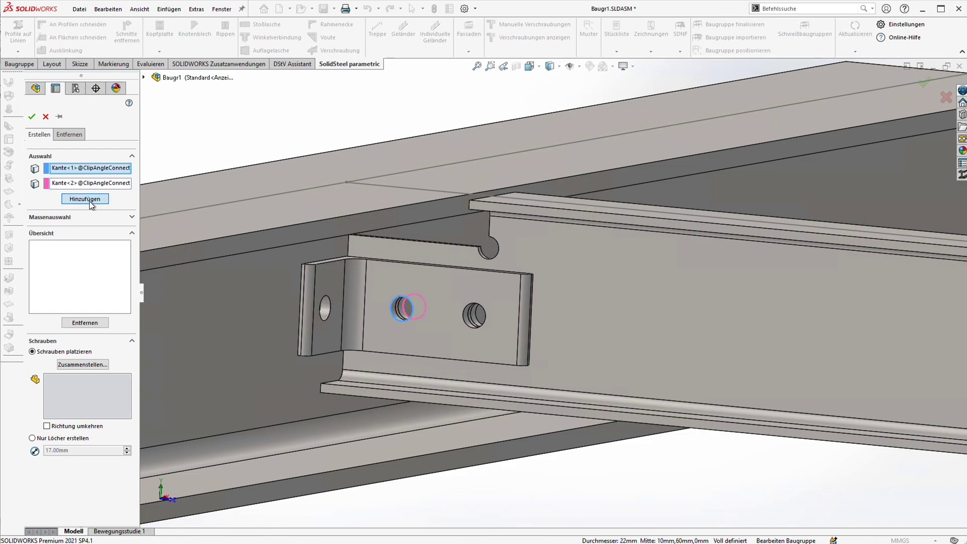
left_click(465, 324)
left_click(492, 318)
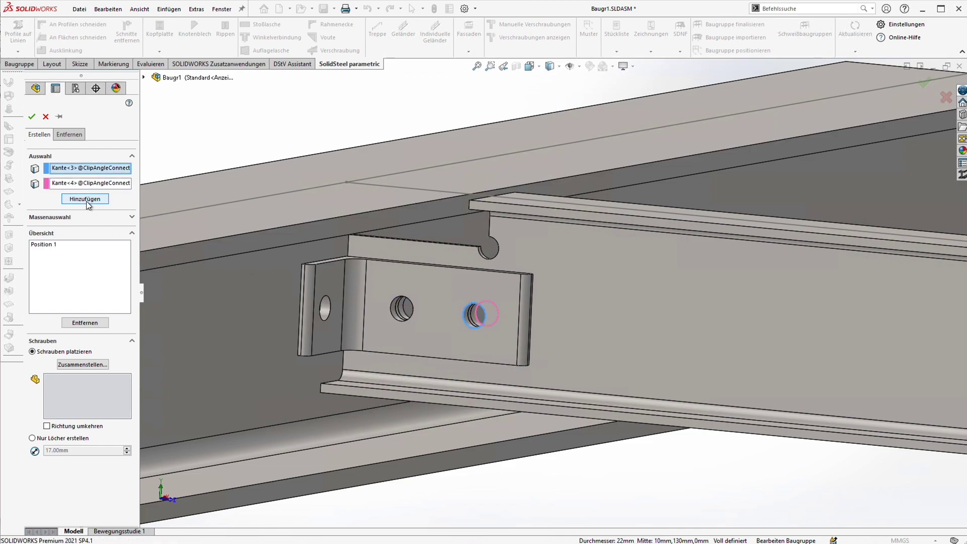
left_click(86, 201)
Assemble a hex-head EN 14399-4 M20 standard set with washer and nut and place the bolts
left_click(81, 363)
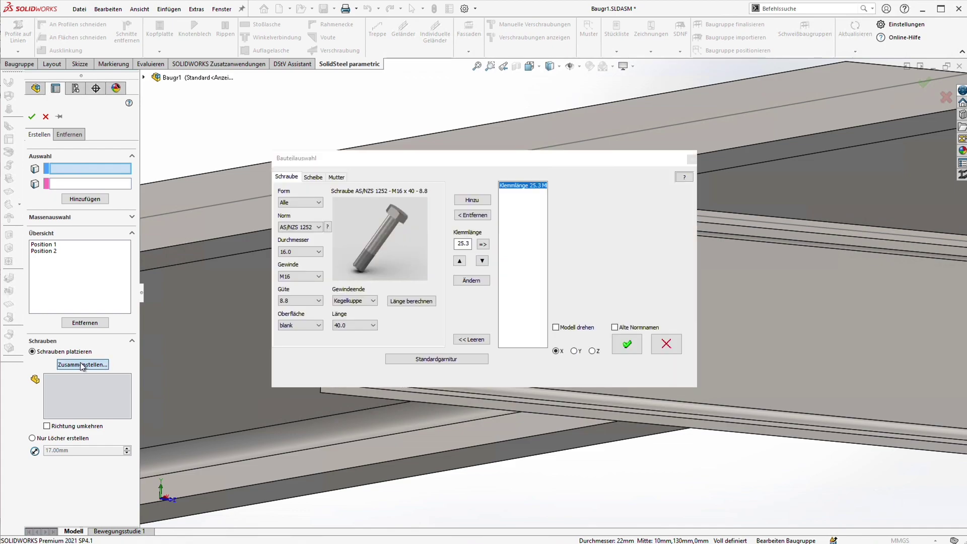
left_click(314, 205)
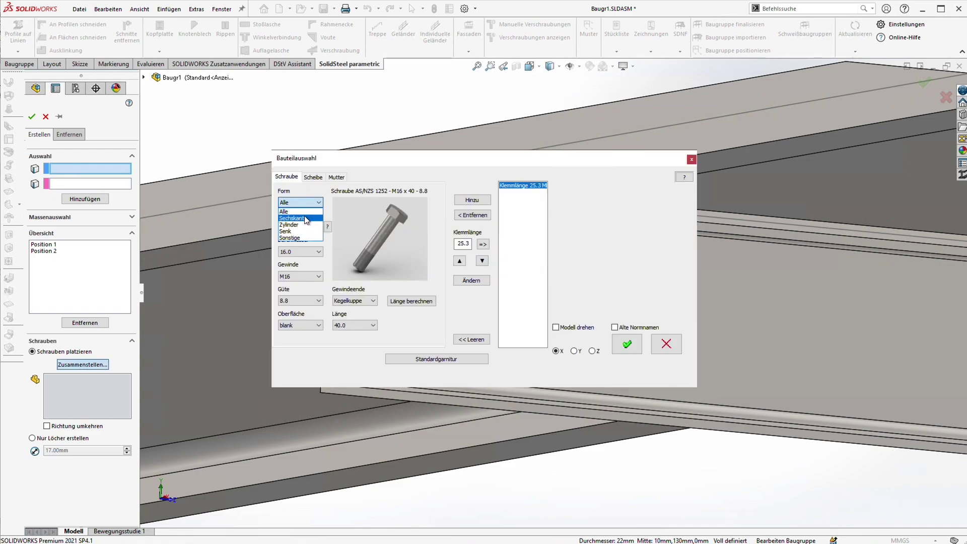
left_click(305, 217)
left_click(299, 227)
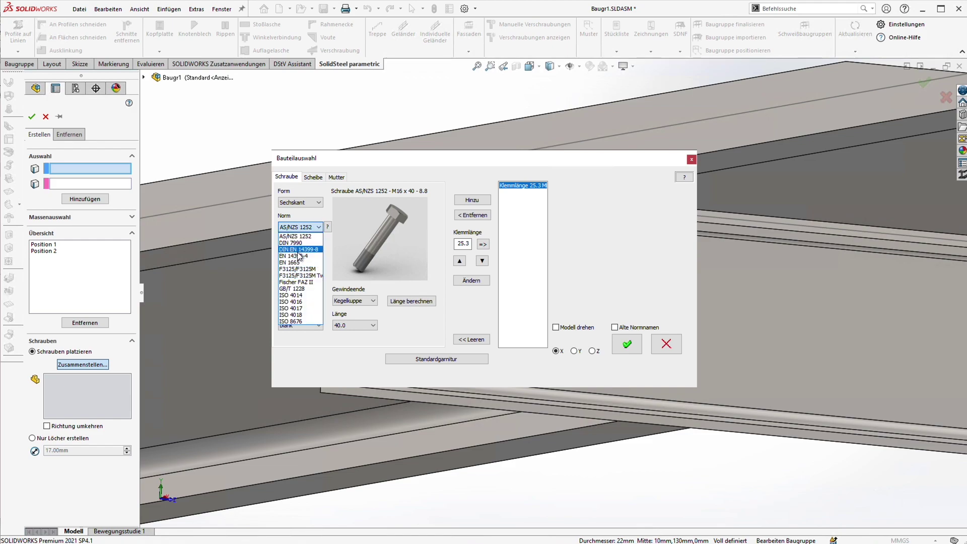
left_click(298, 255)
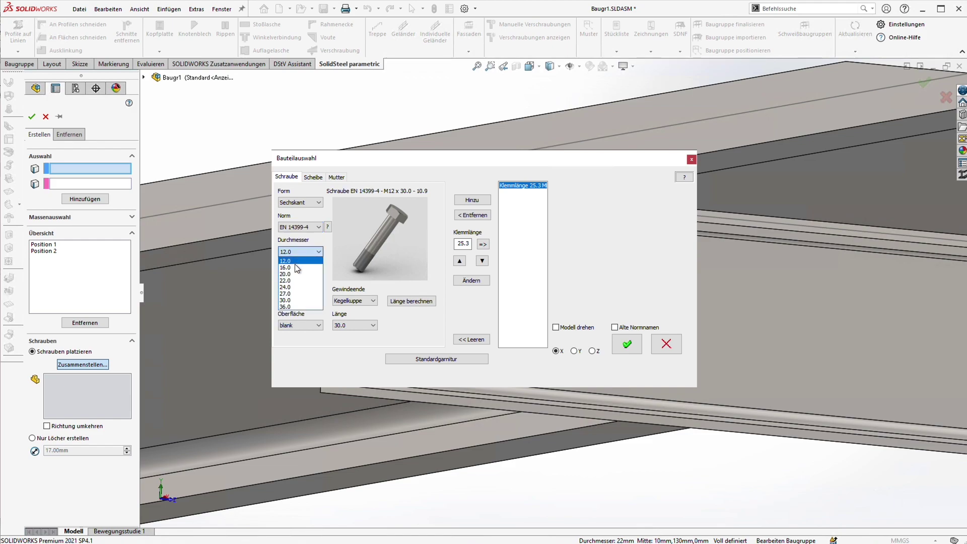
left_click(291, 280)
key("Down")
key("Down")
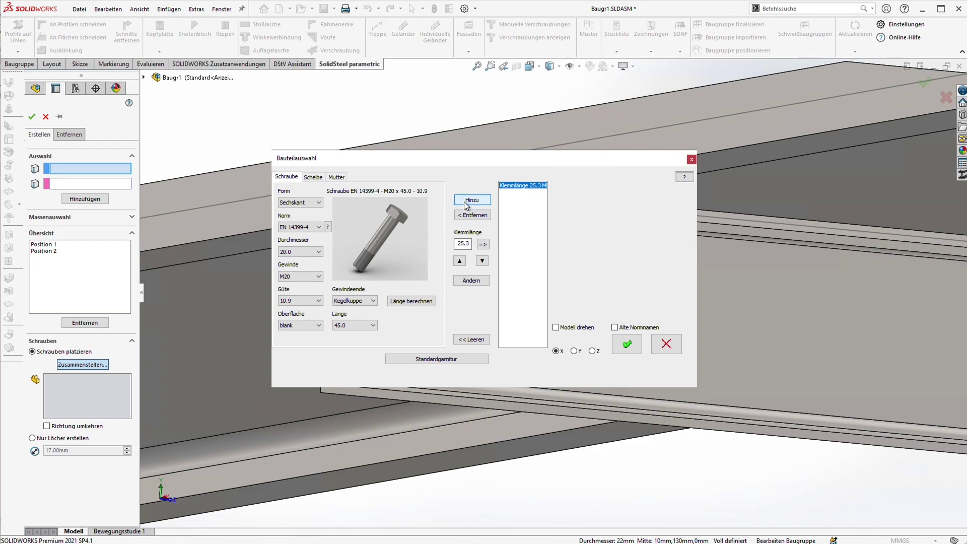
left_click(466, 202)
left_click(430, 358)
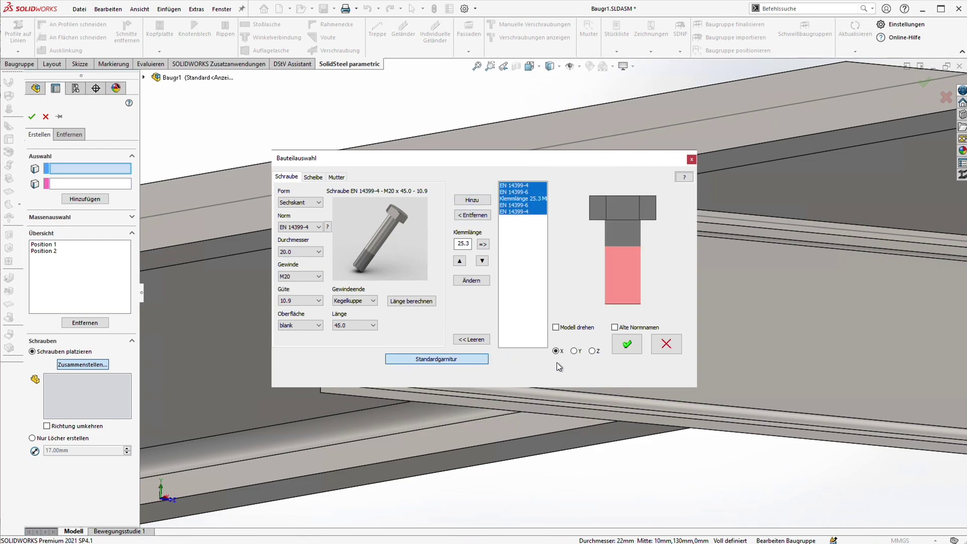
left_click(627, 344)
middle_click_drag(590, 349, 529, 350)
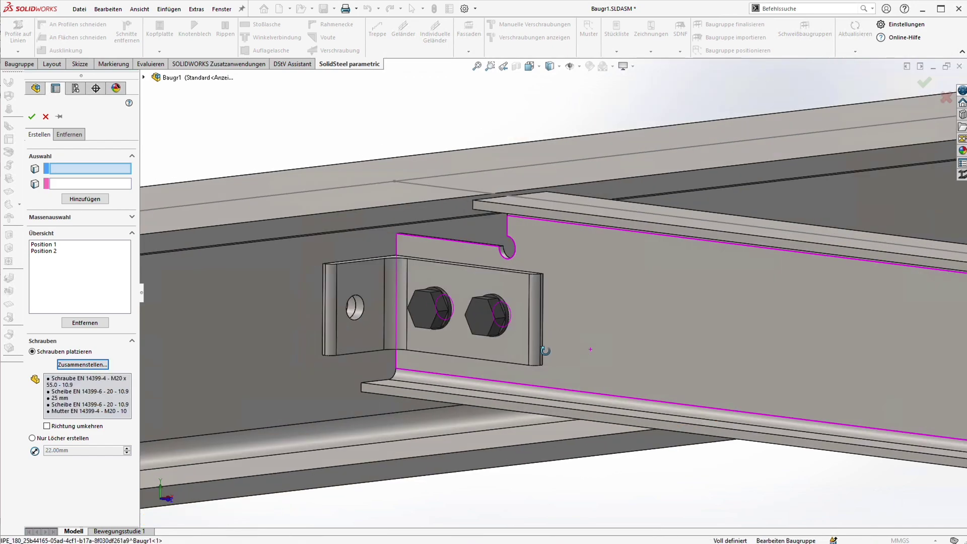
Keep bolting active and place the same bolt set through the holes on the other side
left_click(59, 115)
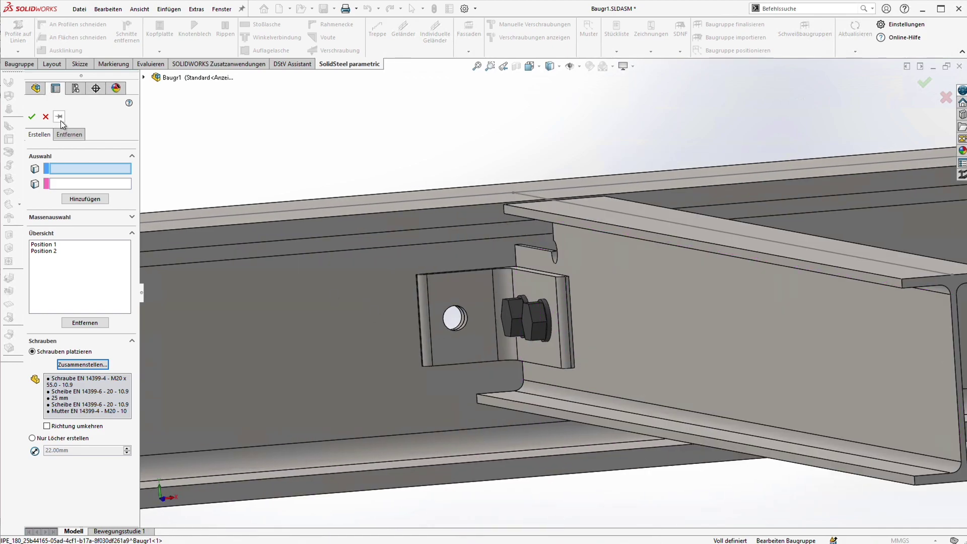
middle_click_drag(404, 200, 300, 378)
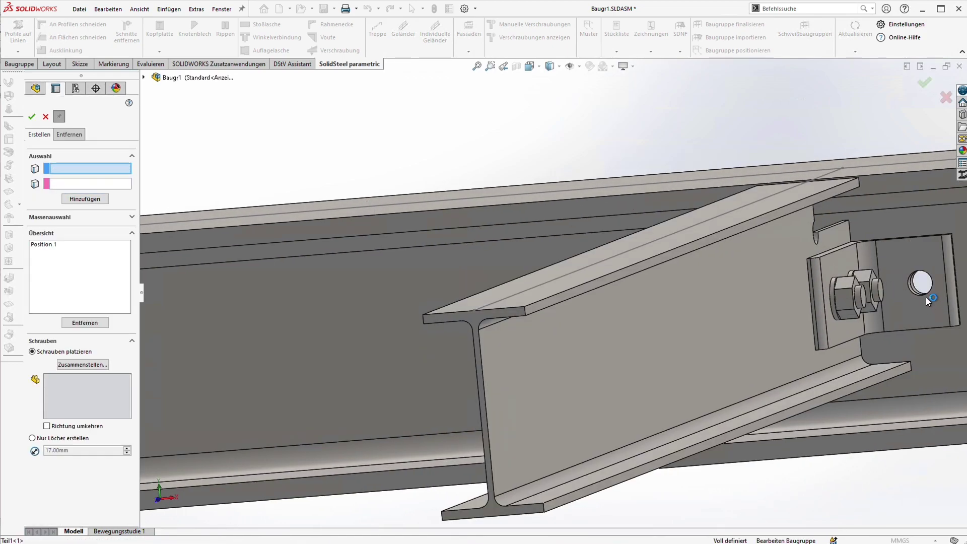
left_click(300, 378)
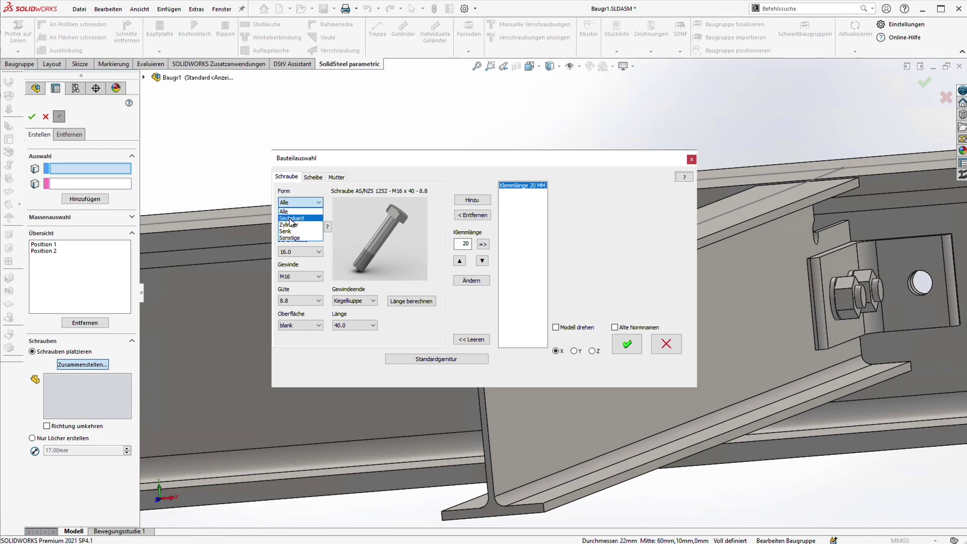
left_click(627, 345)
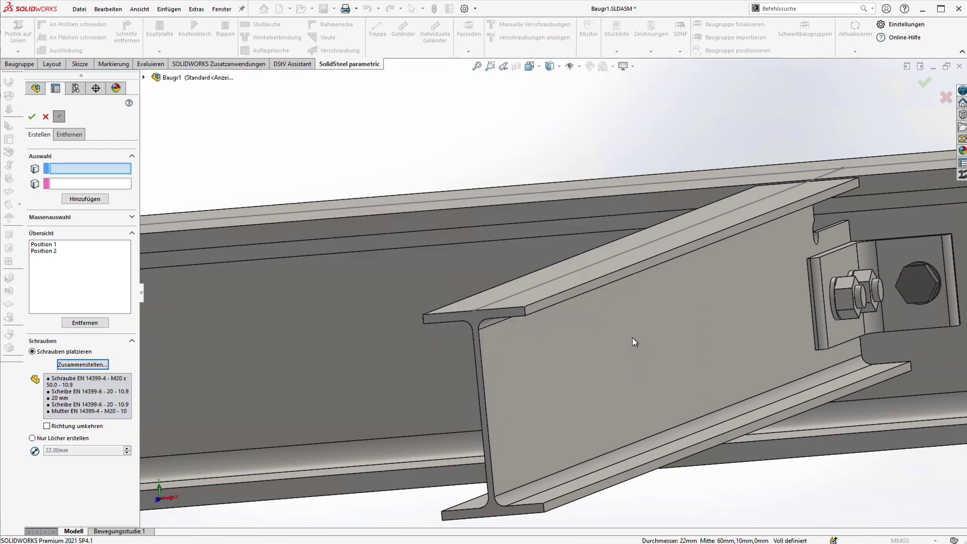
scroll(580, 271, "up", 3)
mouse_move(579, 271)
middle_mouse_down()
mouse_move(710, 256)
mouse_move(453, 288)
mouse_move(337, 205)
middle_mouse_up()
scroll(454, 289, "down", 3)
scroll(413, 297, "down", 3)
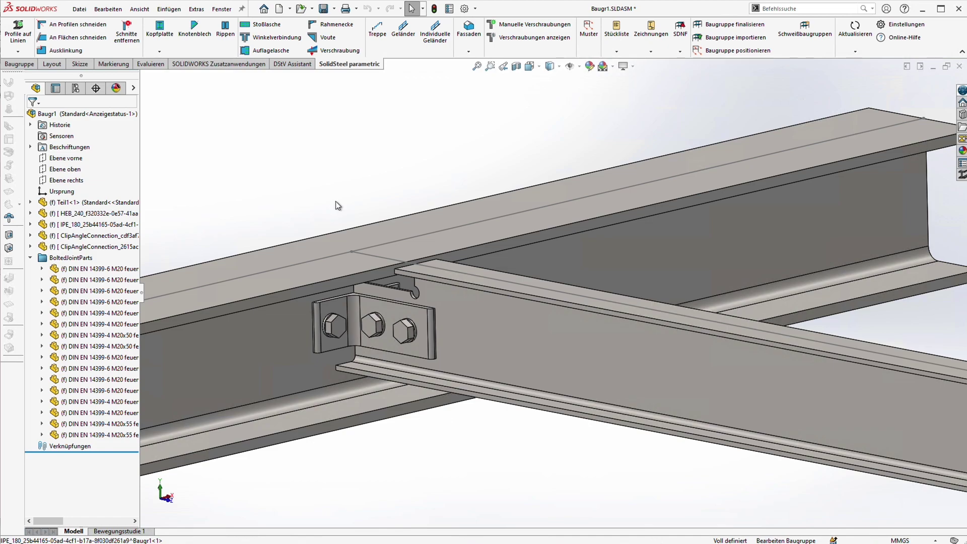
Close the assembly without saving and reopen the original beam assembly
key("ctrl+s")
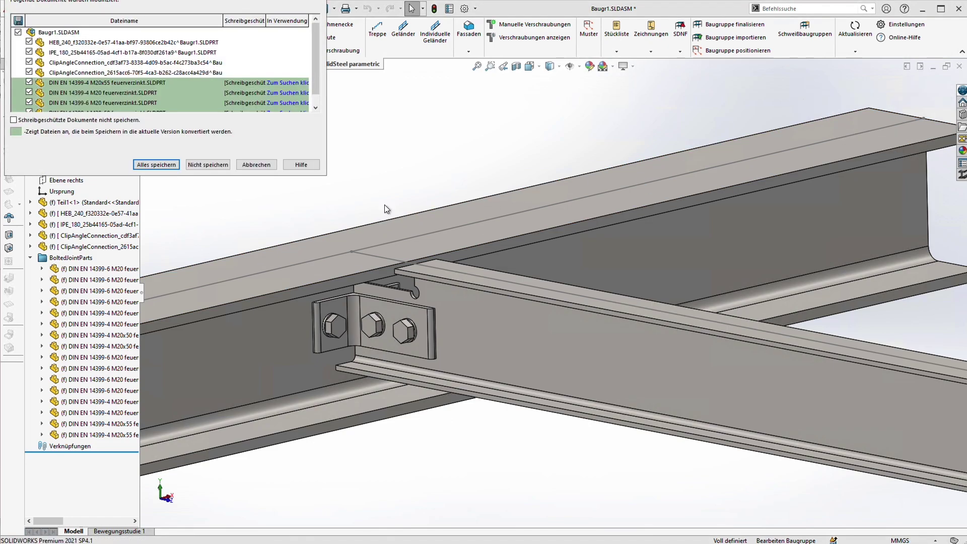
left_click(196, 163)
left_click(79, 9)
left_click(96, 58)
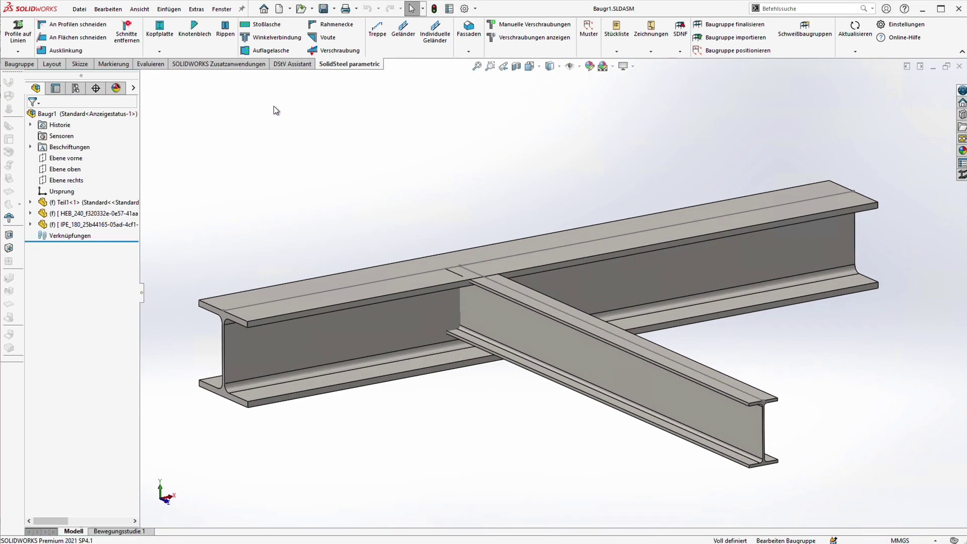
Notch the crossing beam around the main beam: 135 mm length, 45 mm depth, 10 mm drilled corner
left_click(65, 51)
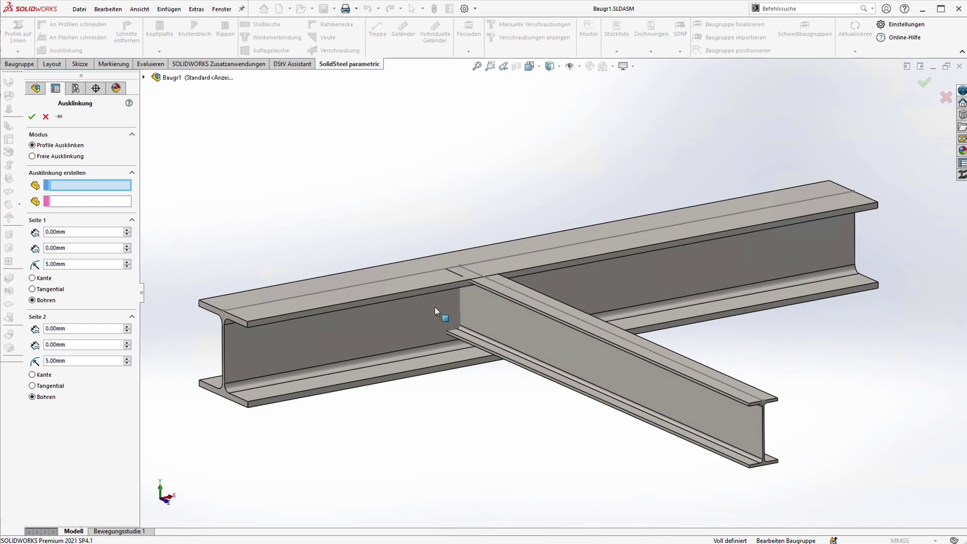
left_click(489, 305)
left_click(447, 306)
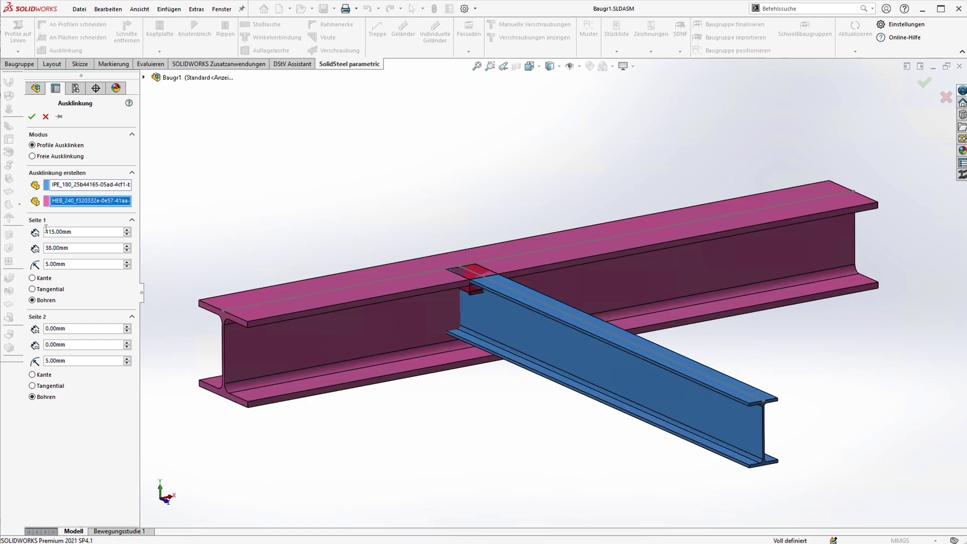
double_click(50, 232)
type("135")
key("Return")
double_click(51, 248)
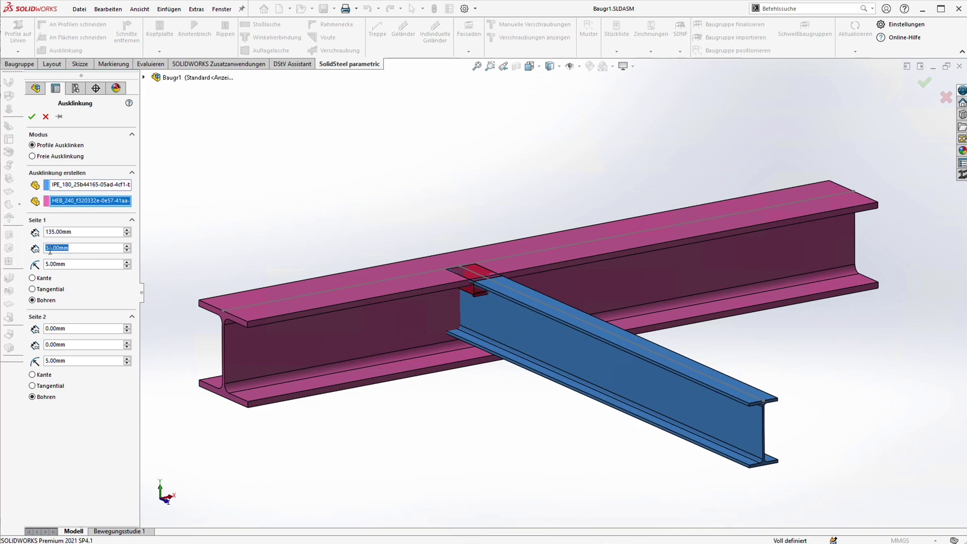
type("45")
key("Return")
double_click(55, 264)
type("10")
key("Return")
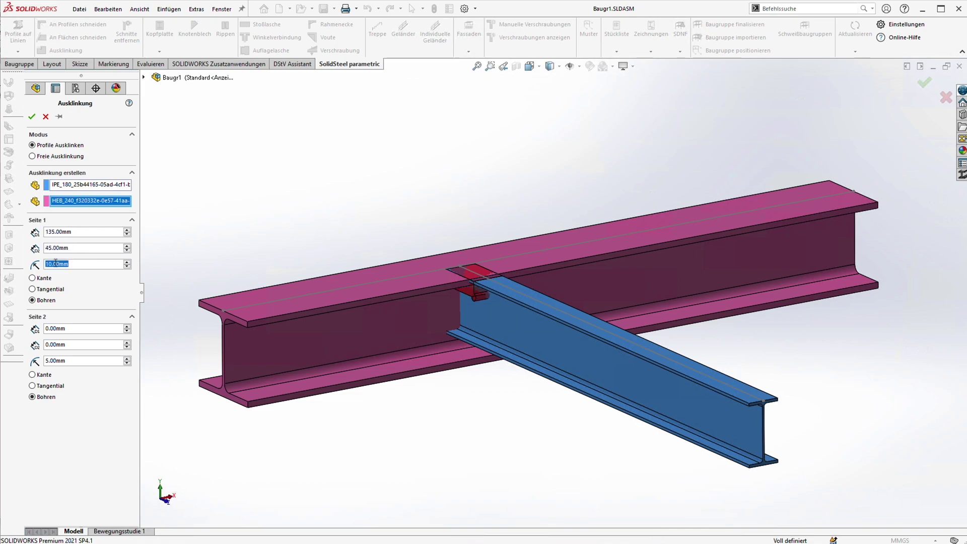
left_click(32, 118)
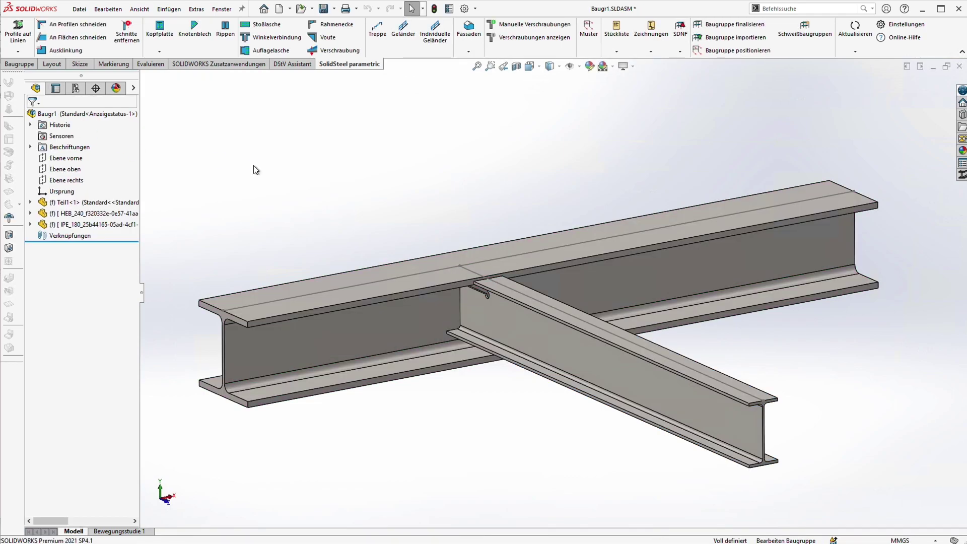
scroll(468, 305, "down", 2)
scroll(468, 305, "down", 2)
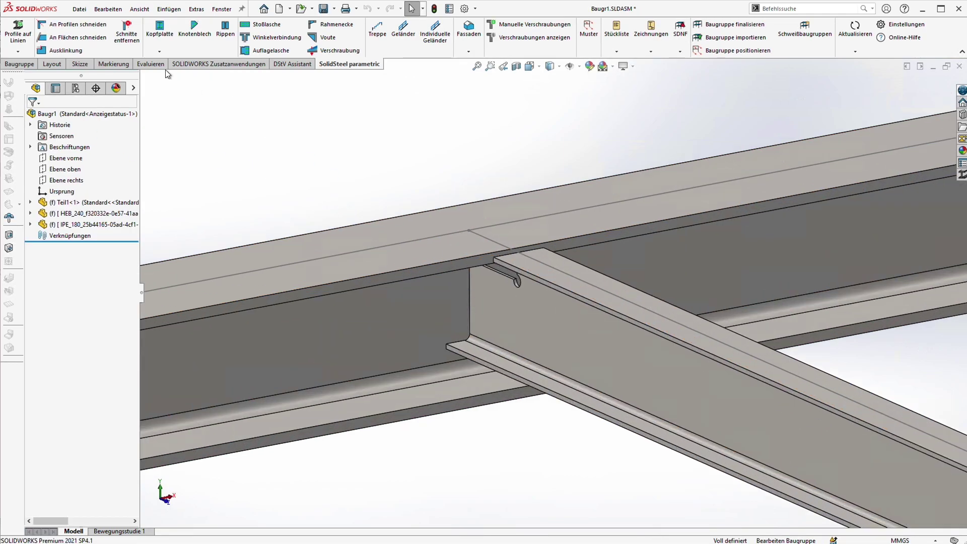
Start a preset end plate from the crossing beam to the main beam's web with one bolt row and -30 mm offset
left_click(159, 30)
left_click(484, 303)
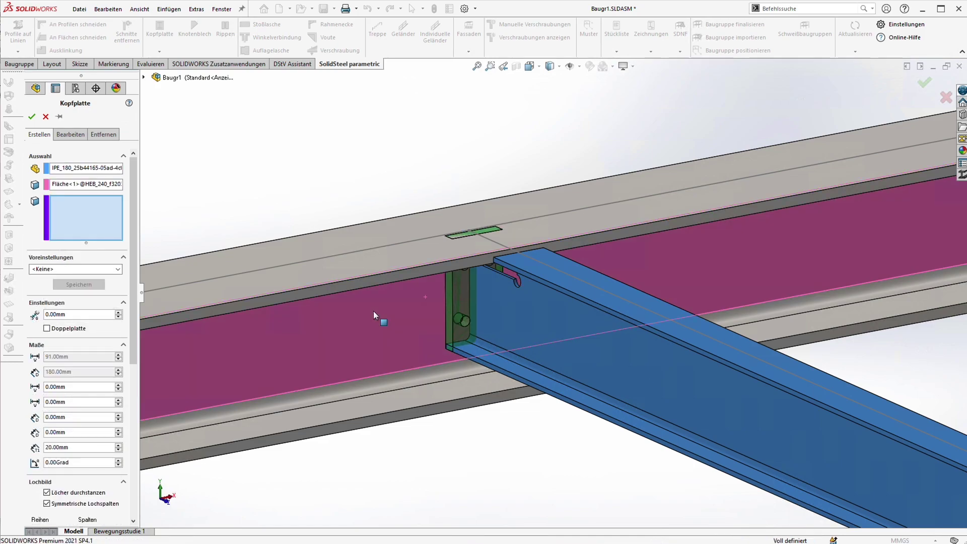
left_click(105, 270)
left_click(105, 291)
scroll(116, 301, "down", 2)
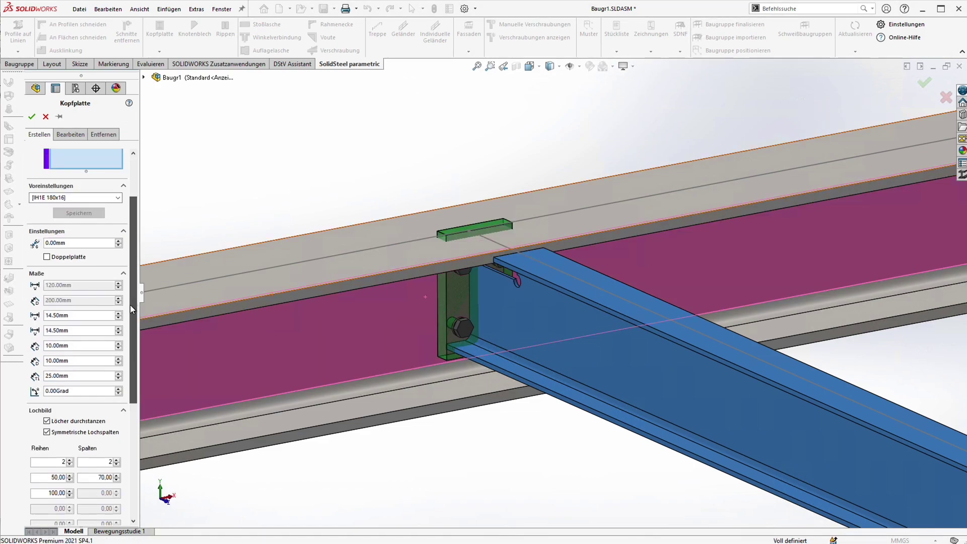
scroll(130, 305, "down", 2)
left_click(69, 404)
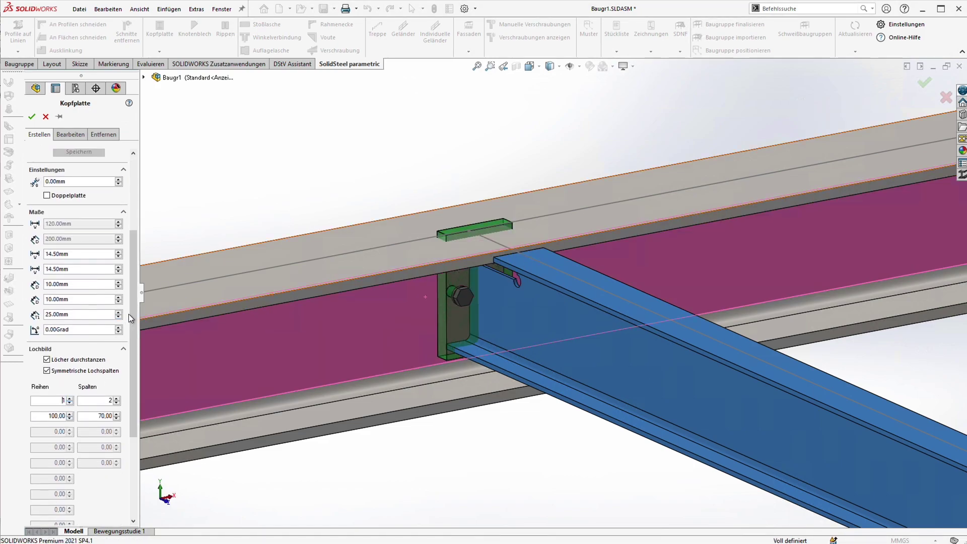
scroll(129, 318, "up", 1)
triple_click(58, 295)
type("-30")
key("Return")
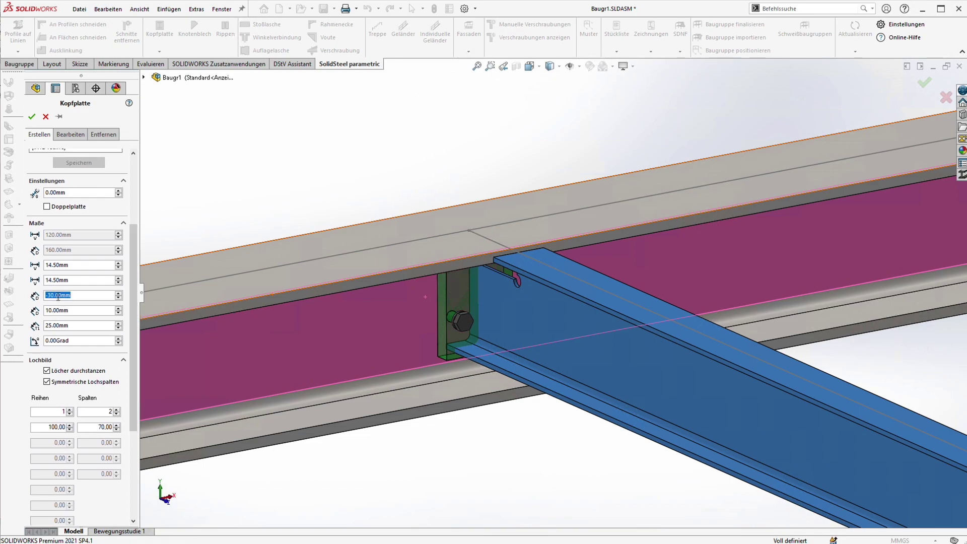
scroll(57, 297, "down", 1)
scroll(58, 298, "down", 1)
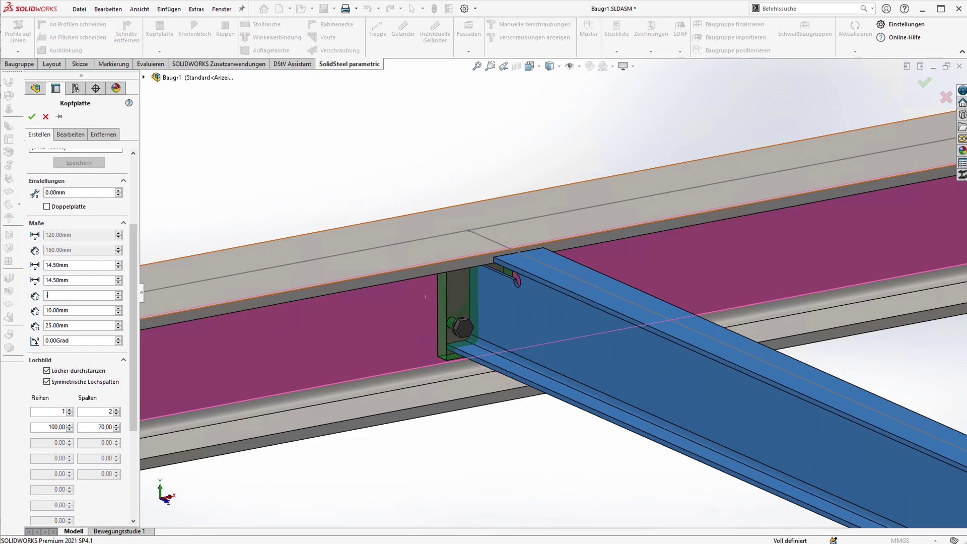
scroll(58, 297, "down", 1)
type("60.00mm")
Adjust bolt spacing to 45 mm and offset to -30 mm, shortening the plate to 90 mm, and create it
left_click(50, 427)
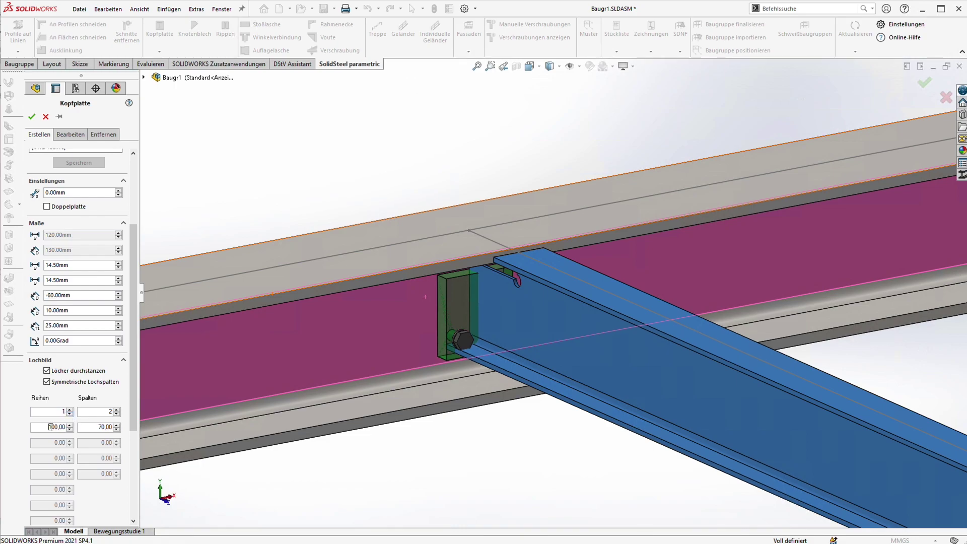
type("40")
key("Return")
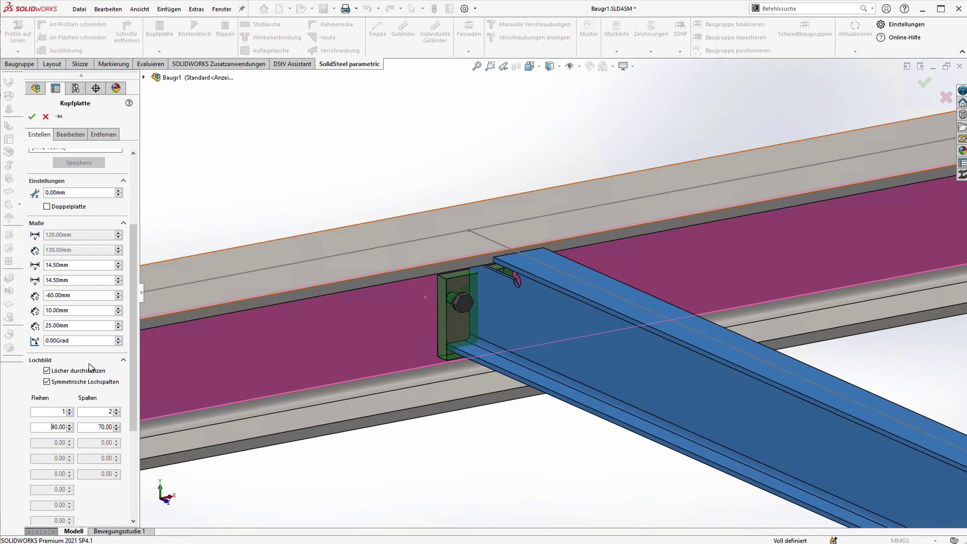
left_click(55, 311)
type("-30")
key("Return")
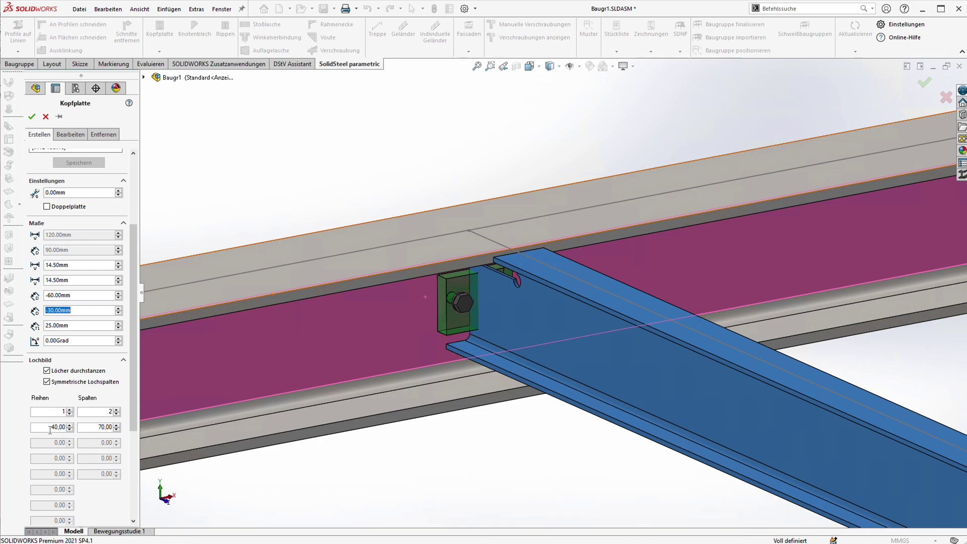
left_click(50, 428)
type("45")
key("Return")
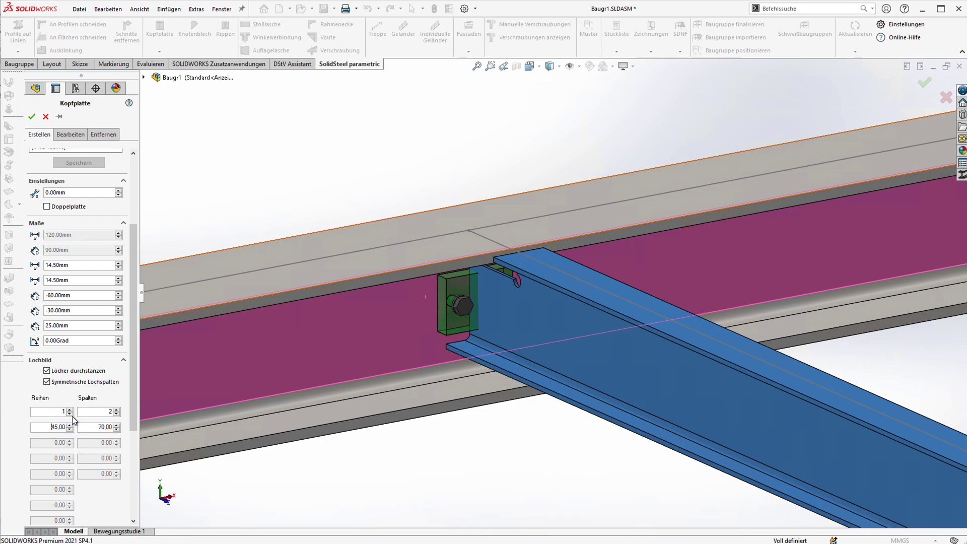
left_click(32, 116)
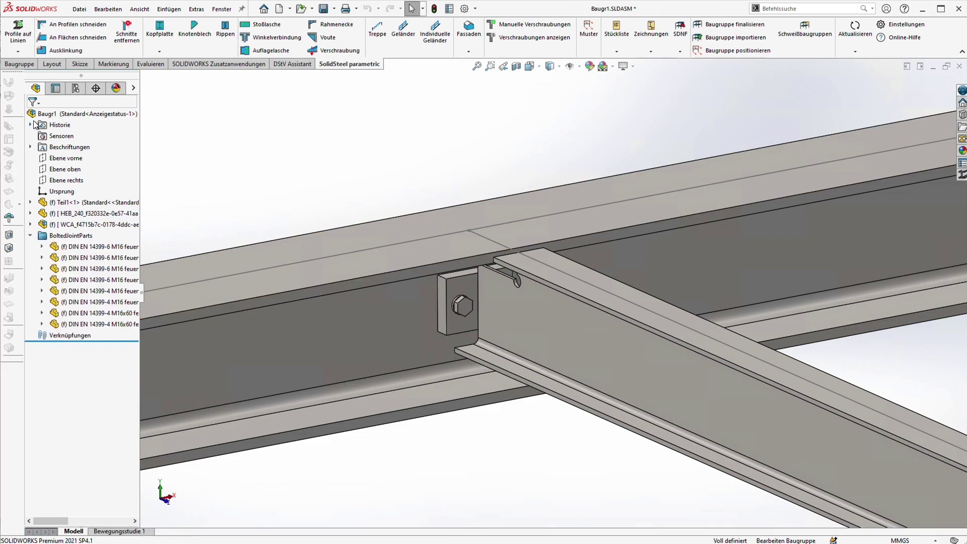
scroll(435, 240, "up", 1)
Close the document without saving and reopen Baugr1.SLDASM from the recent files
mouse_move(435, 241)
middle_mouse_down()
mouse_move(466, 261)
mouse_move(489, 247)
mouse_move(476, 250)
middle_mouse_up()
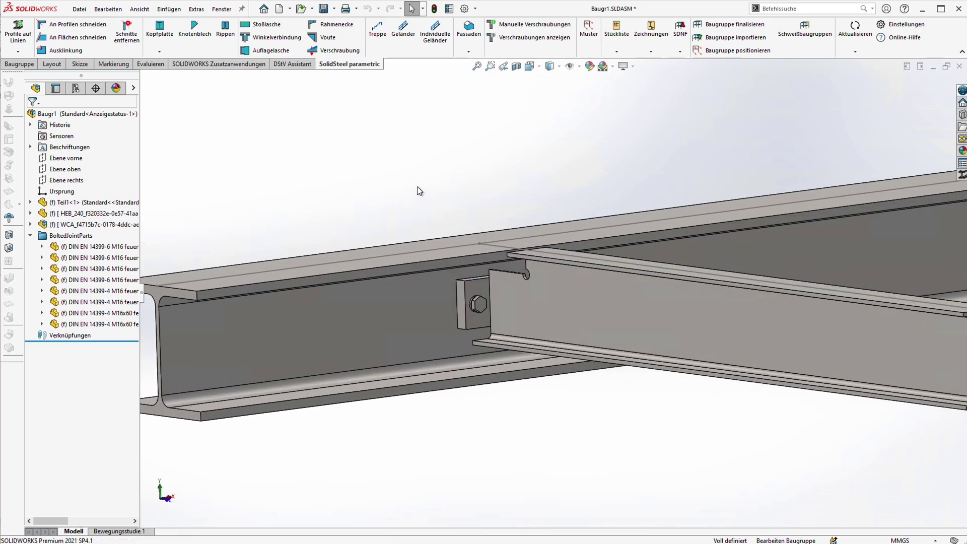
left_click(959, 66)
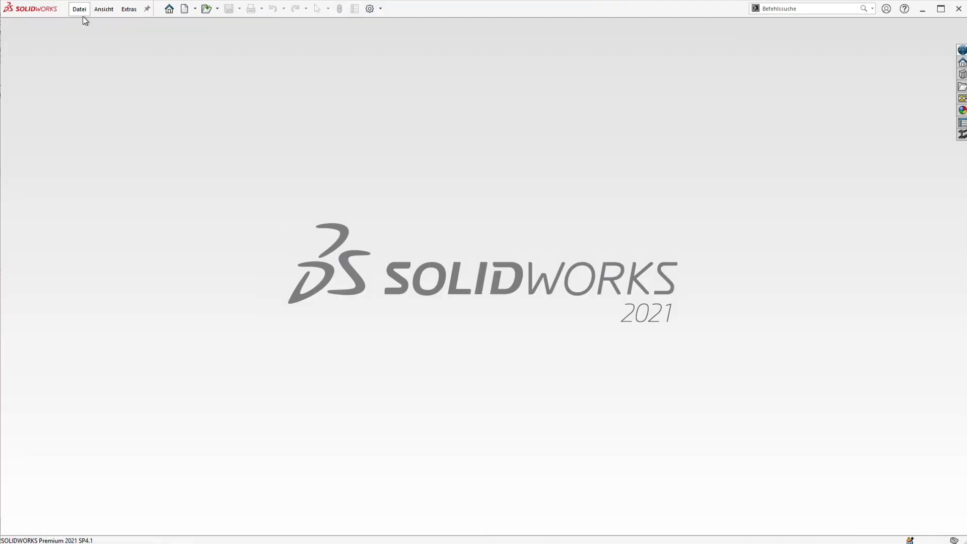
left_click(81, 10)
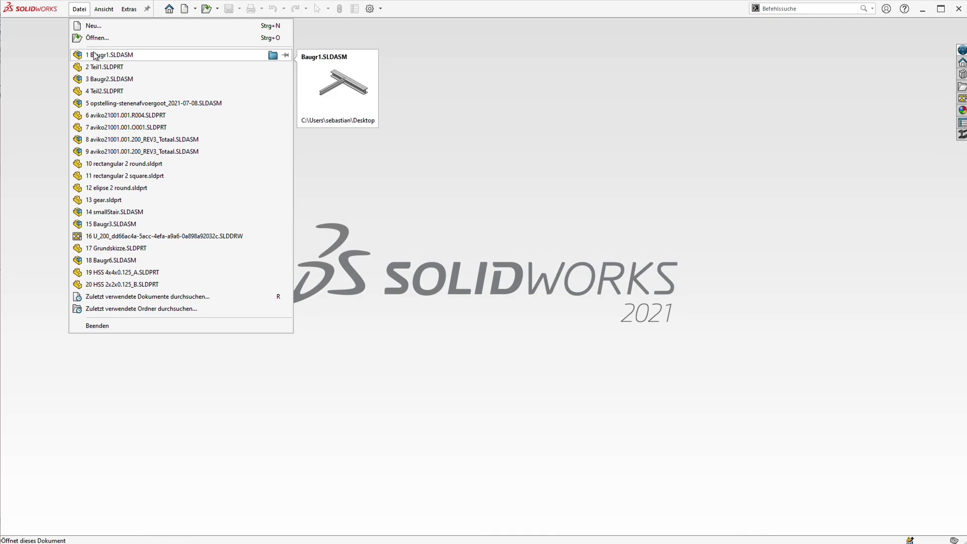
left_click(92, 58)
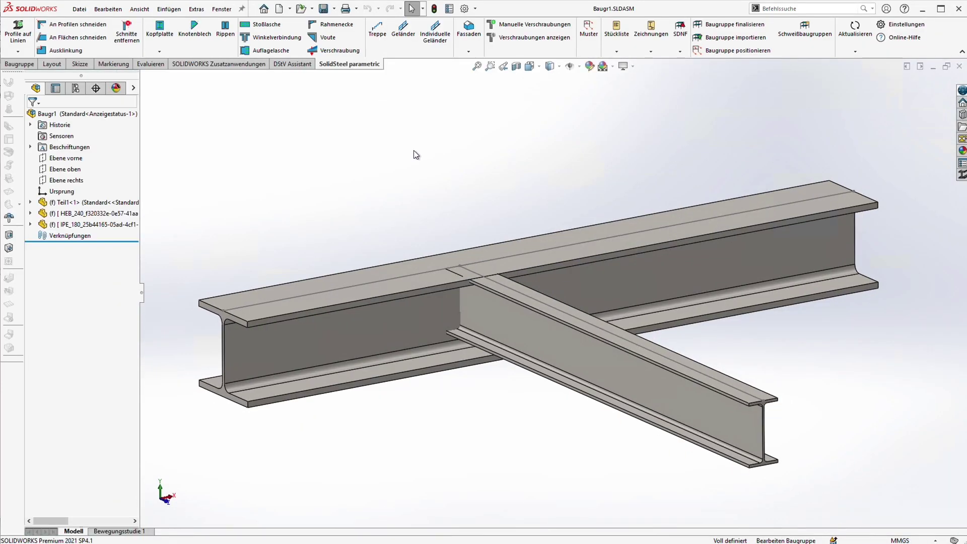
Start a gusset plate between the two beam webs and widen its base size to 130 mm
left_click(202, 36)
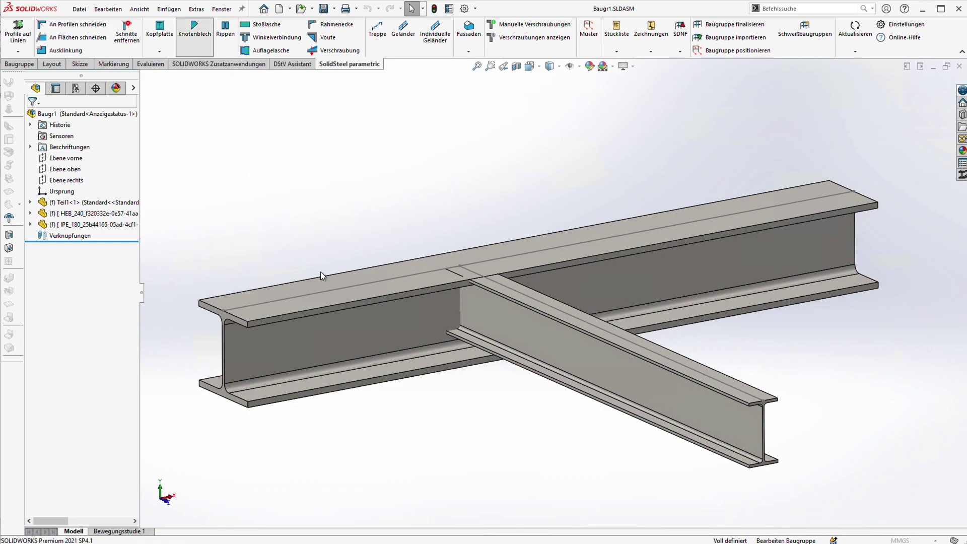
left_click(494, 315)
left_click(434, 312)
scroll(447, 307, "down", 3)
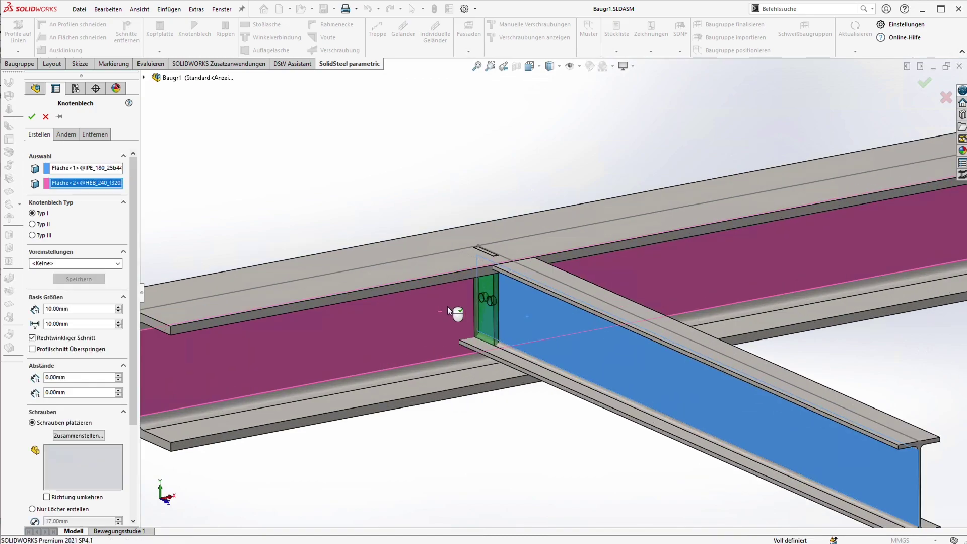
scroll(447, 307, "down", 1)
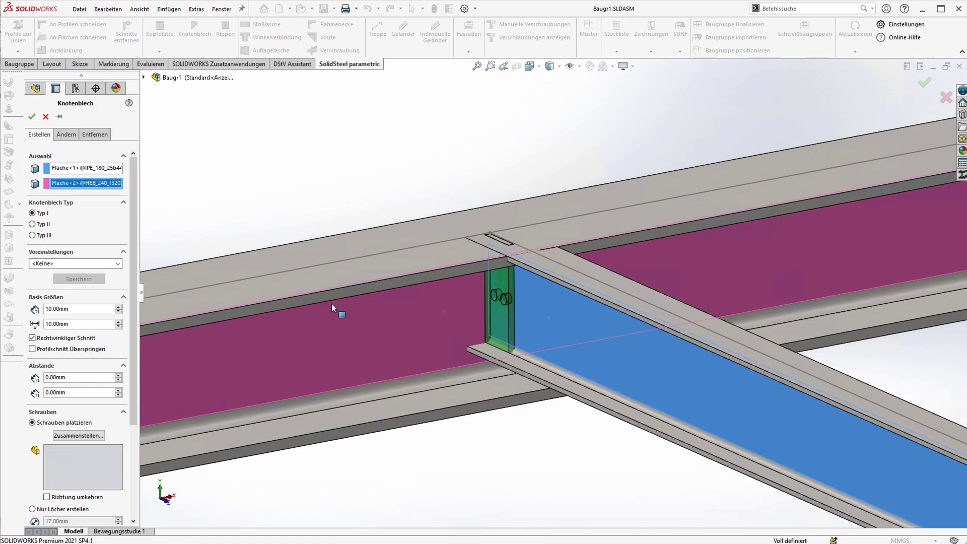
double_click(48, 324)
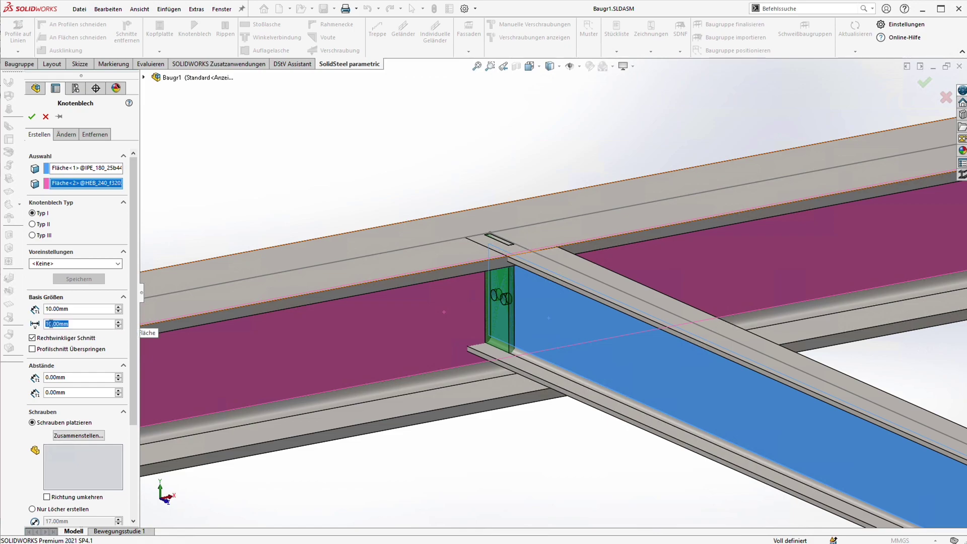
type("100")
key("Return")
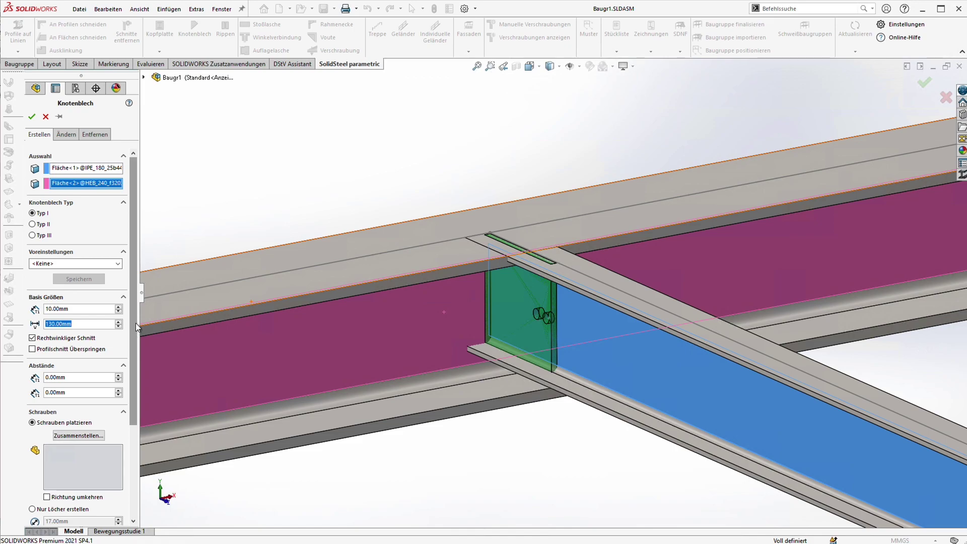
left_click_drag(136, 323, 136, 400)
Set both plate offsets, first to -60 mm then corrected to -40 mm each
double_click(56, 270)
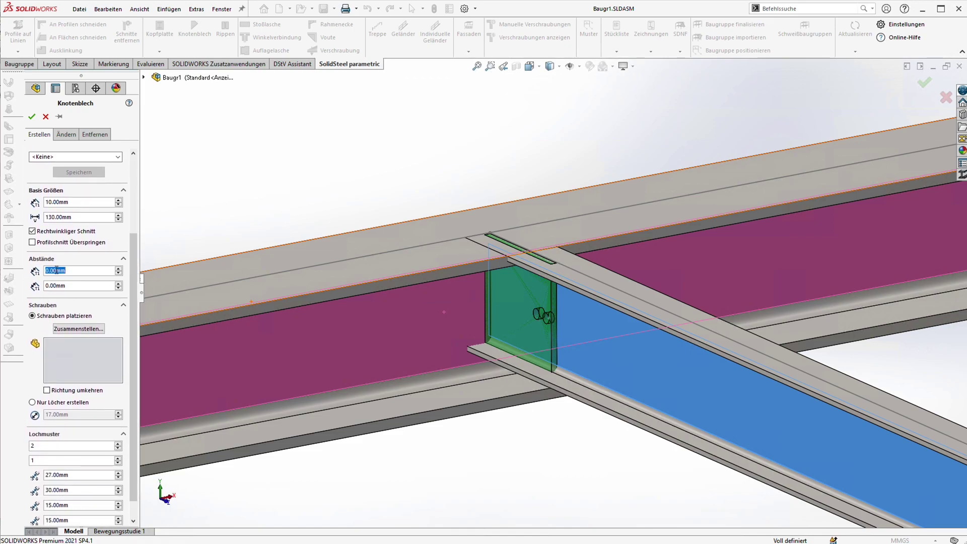
type("-")
key("Tab")
type("-60")
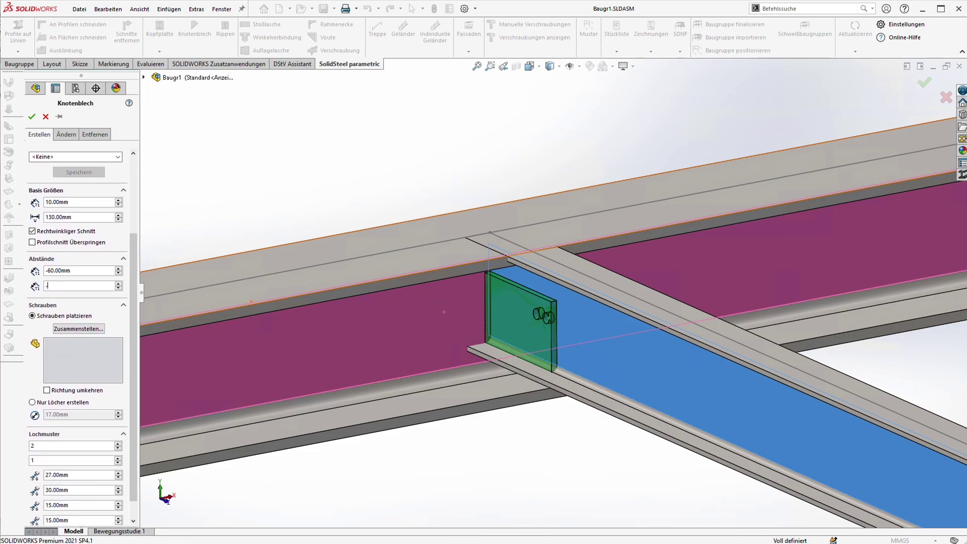
key("Return")
double_click(55, 271)
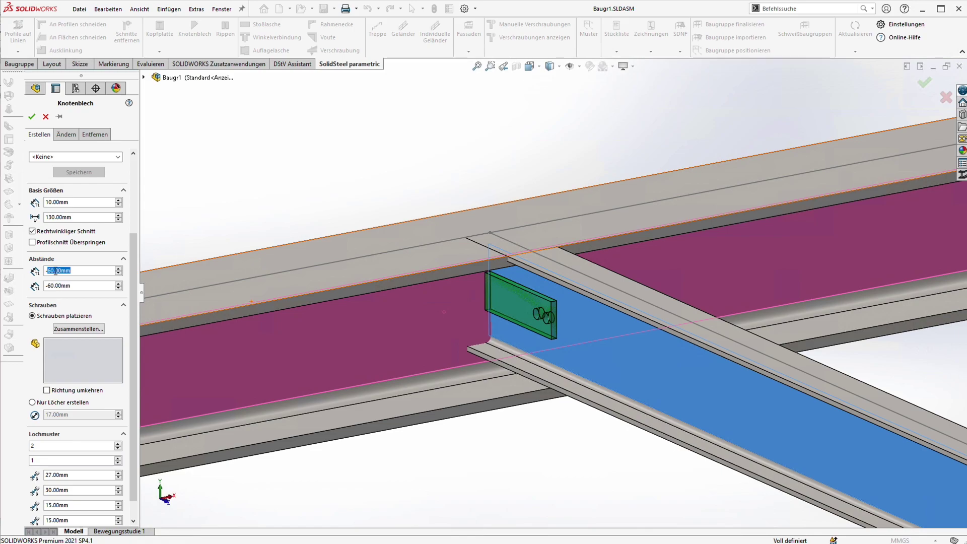
type("40")
key("Return")
double_click(54, 285)
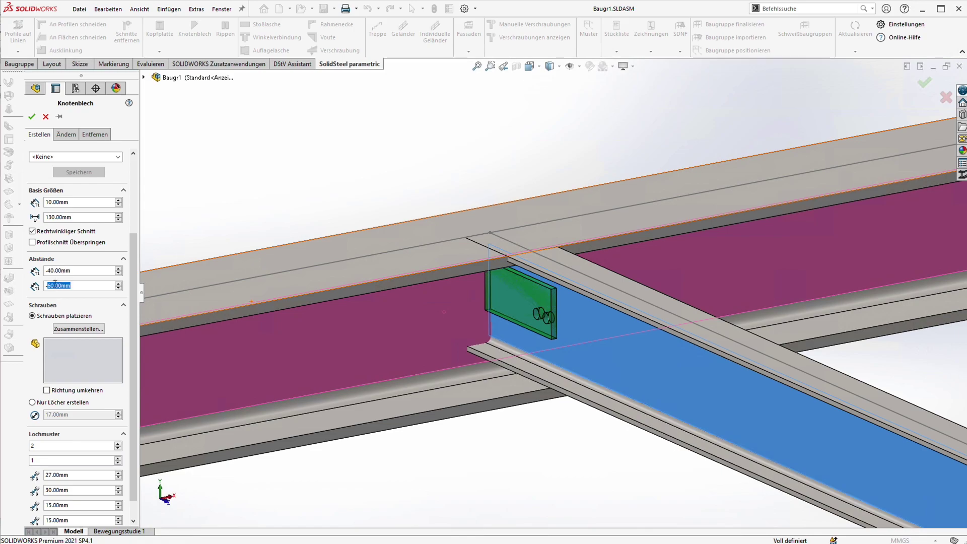
type("40")
key("Return")
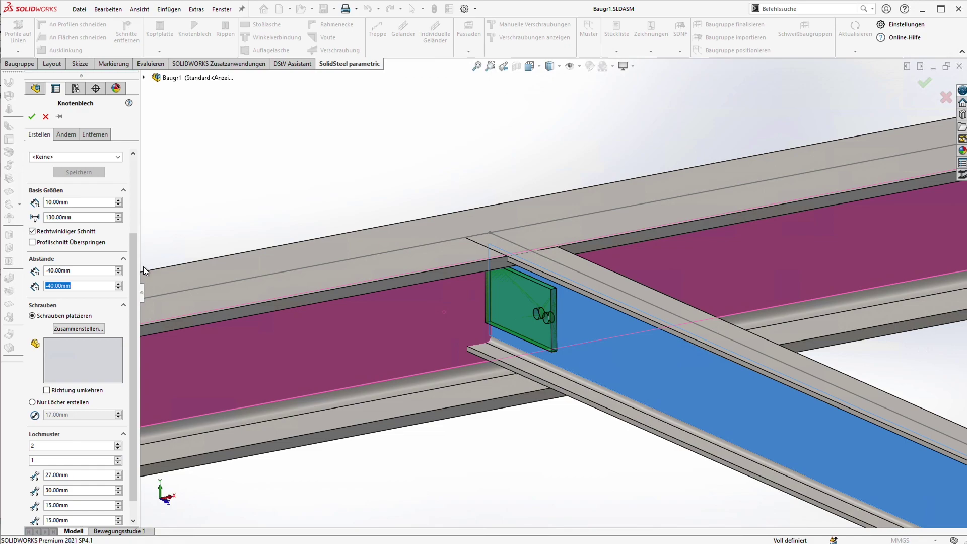
scroll(136, 300, "down", 1)
Edit the hole pattern spacings to 45, 30 and 30 mm, spreading the bolt holes apart
double_click(52, 485)
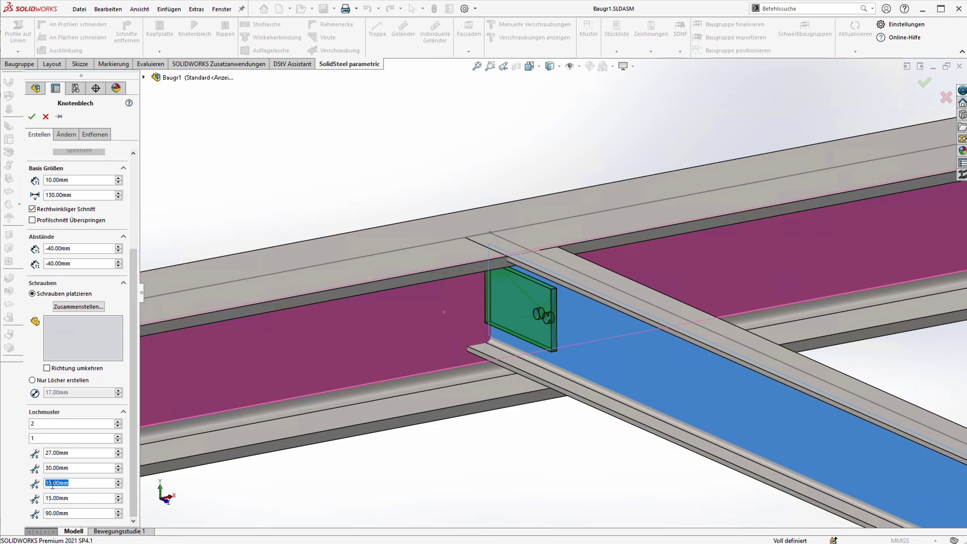
type("30")
key("Return")
double_click(55, 497)
type("30")
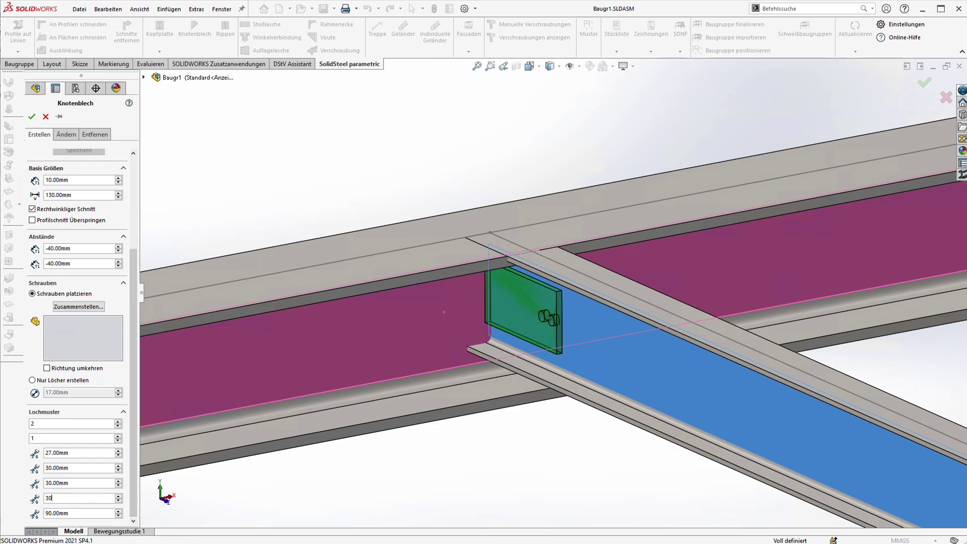
key("Return")
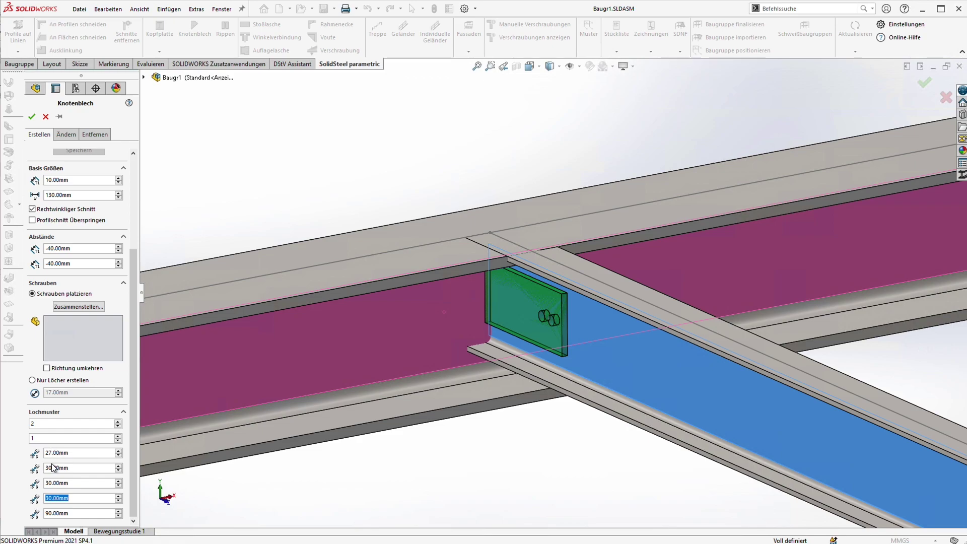
double_click(53, 456)
type("45")
key("Return")
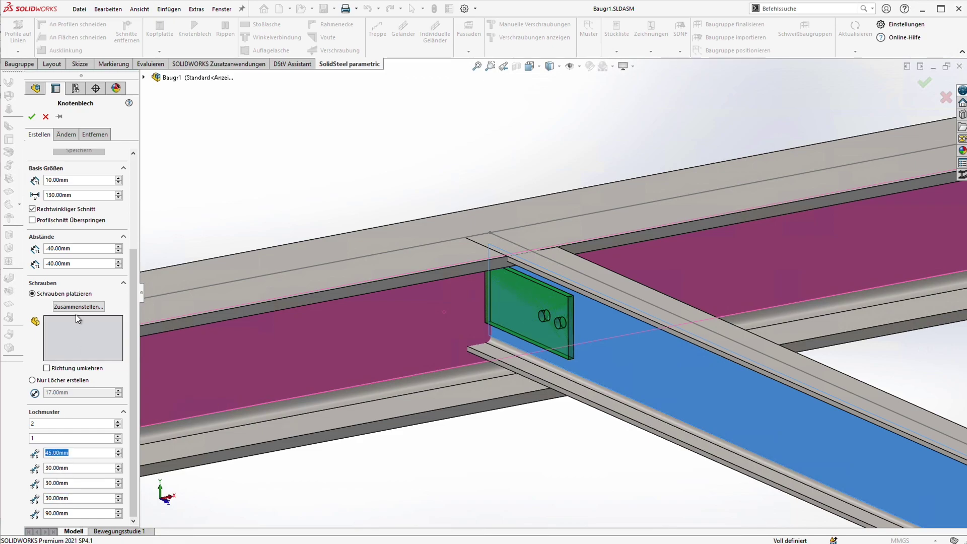
Assemble a bolt set of EN 14399-4 hexagon M20 bolts with standard washers and nut, and place it
left_click(77, 307)
left_click(299, 227)
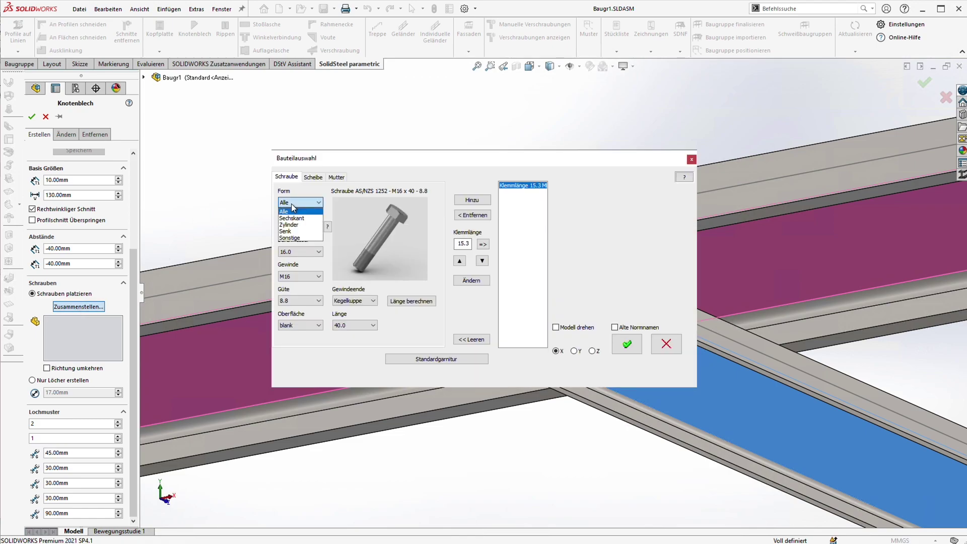
left_click(296, 232)
left_click(293, 256)
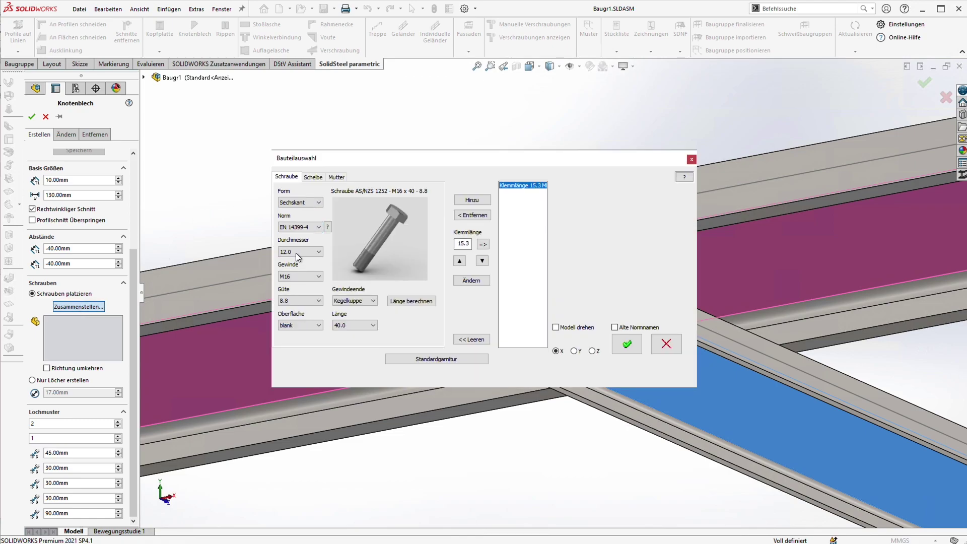
left_click(290, 275)
left_click(471, 200)
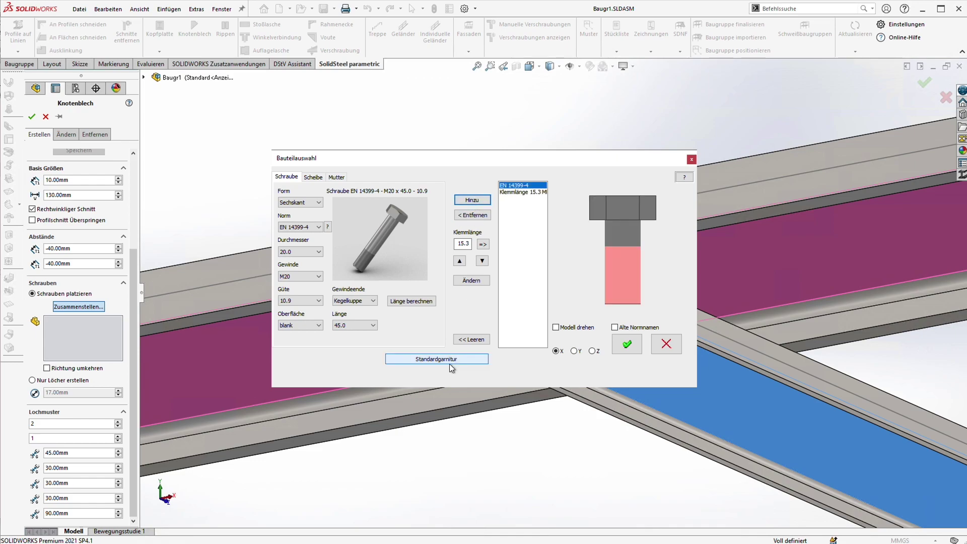
left_click(449, 361)
left_click(622, 348)
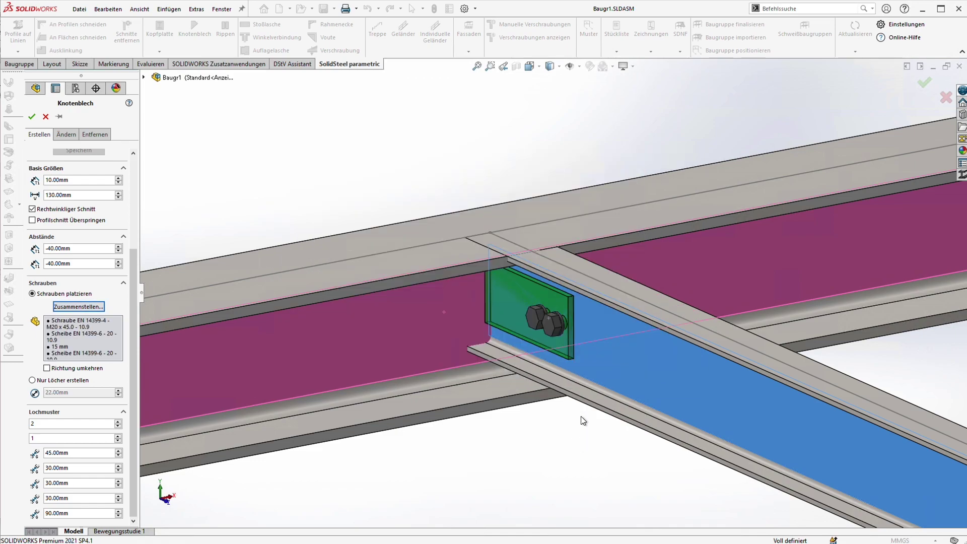
Inspect the bolted plate and confirm the gusset plate connection
mouse_move(581, 417)
middle_mouse_down()
mouse_move(582, 375)
mouse_move(659, 364)
middle_mouse_up()
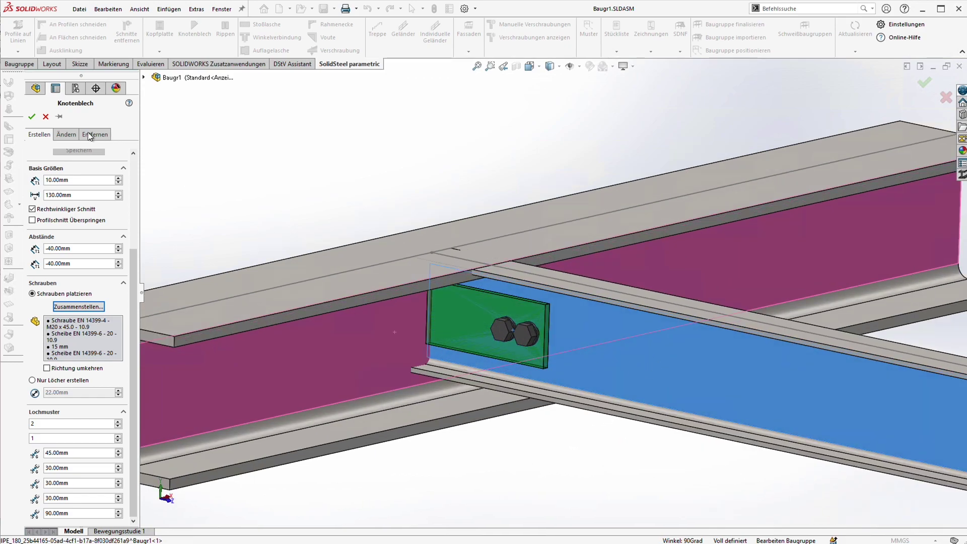
left_click(32, 116)
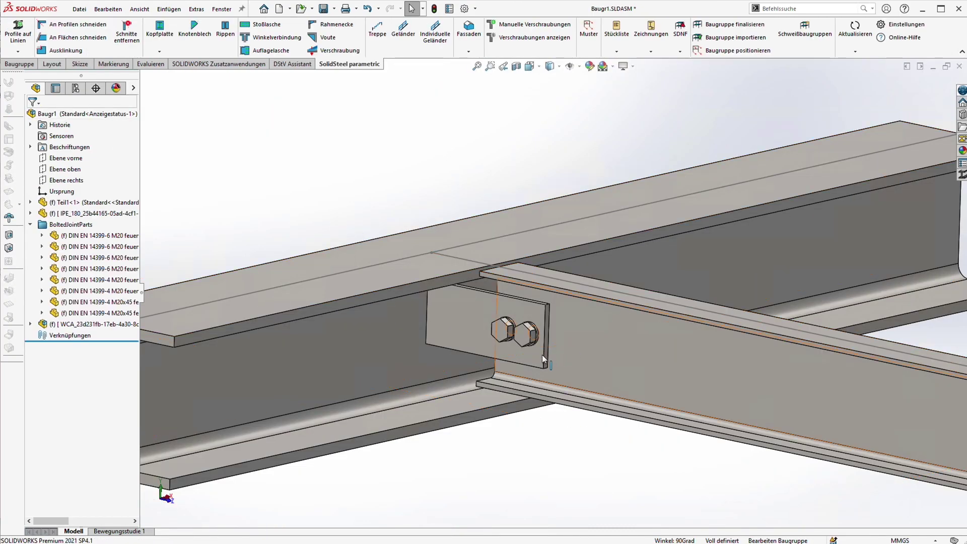
Orbit the model to view the finished gusset joint from the side
mouse_move(542, 355)
middle_mouse_down()
mouse_move(456, 322)
mouse_move(533, 342)
mouse_move(530, 326)
middle_mouse_up()
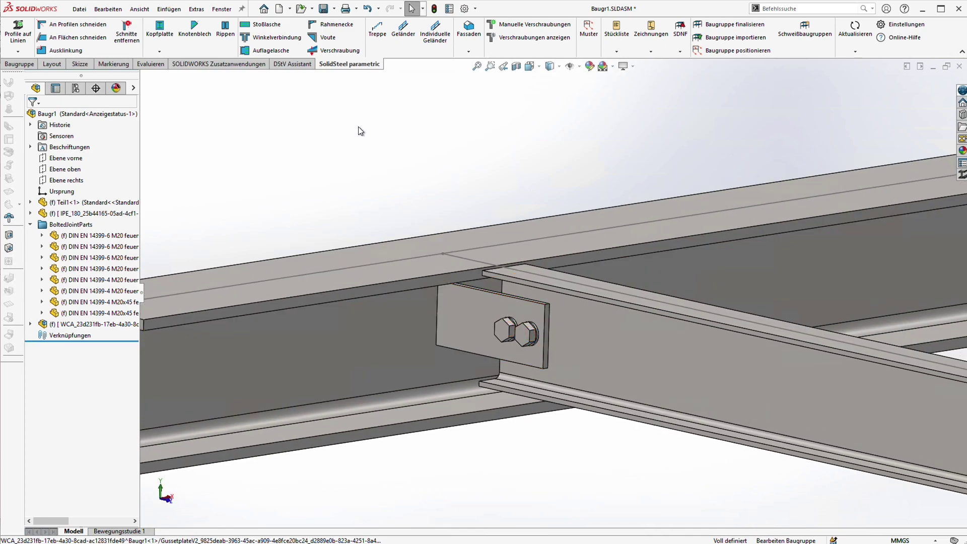